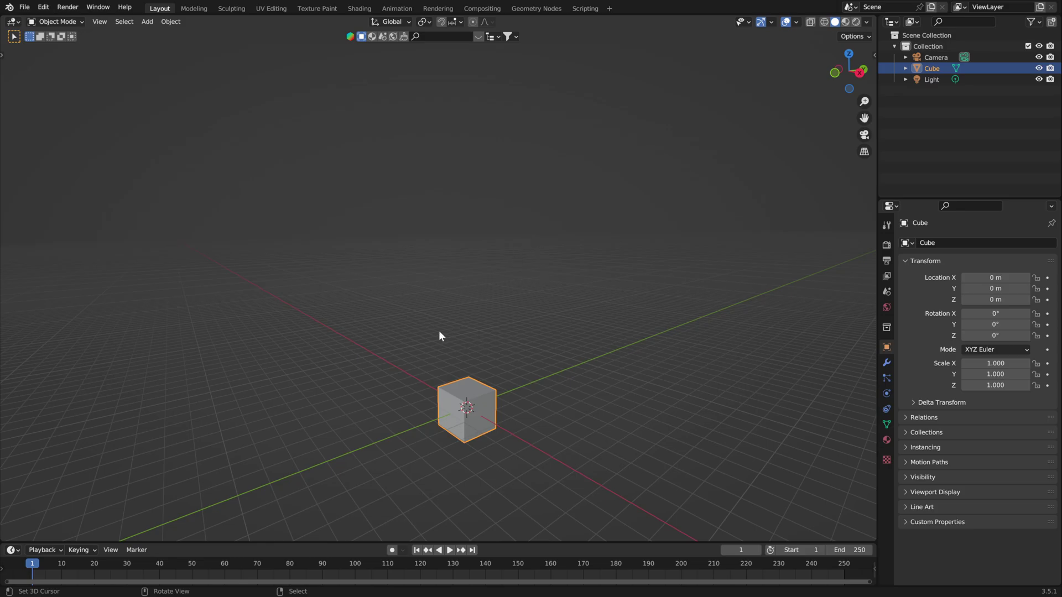
Delete the default cube and light from the scene, keeping only the camera.
{"action": "middle_click_drag", "start_coordinate": [440, 332], "coordinate": [517, 324]}
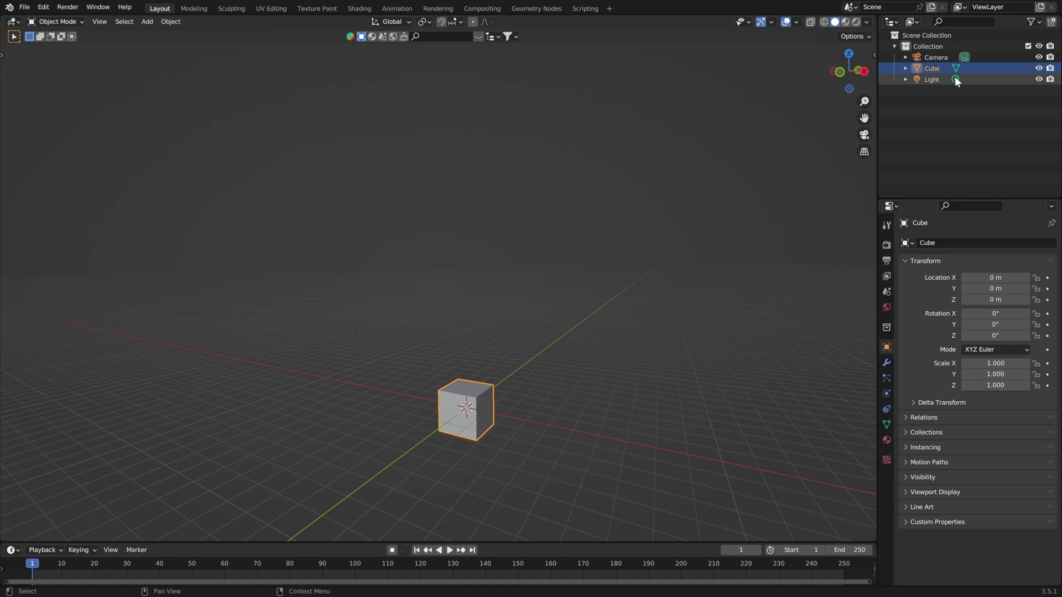
{"action": "left_click_drag", "start_coordinate": [928, 68], "coordinate": [928, 71]}
{"action": "right_click", "coordinate": [928, 71]}
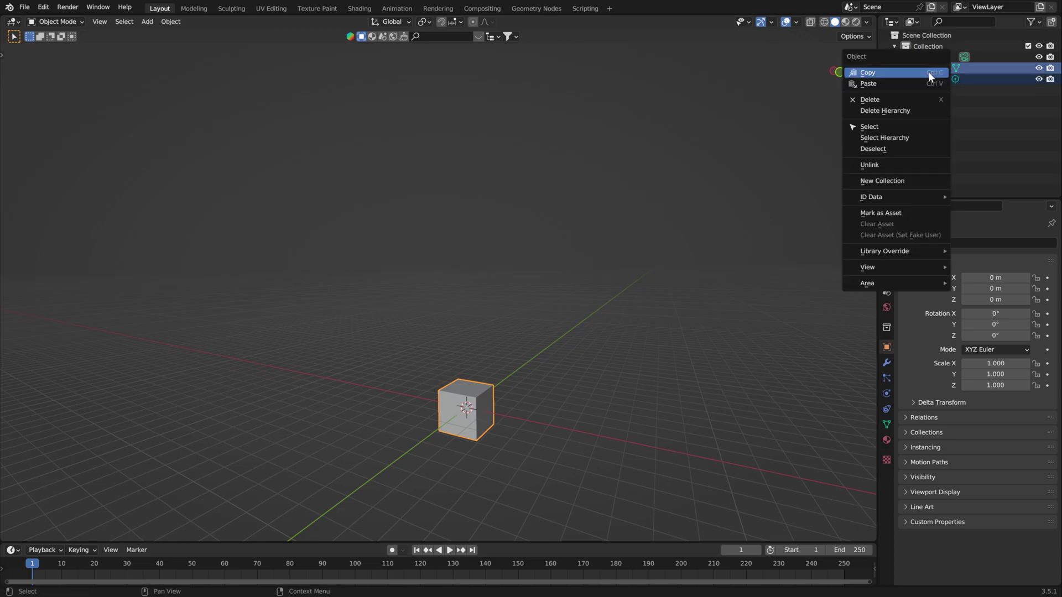
{"action": "left_click", "coordinate": [891, 100]}
Search the BlenderKit assets for "city" and place the old buildings model near the scene's origin.
{"action": "left_click", "coordinate": [476, 37]}
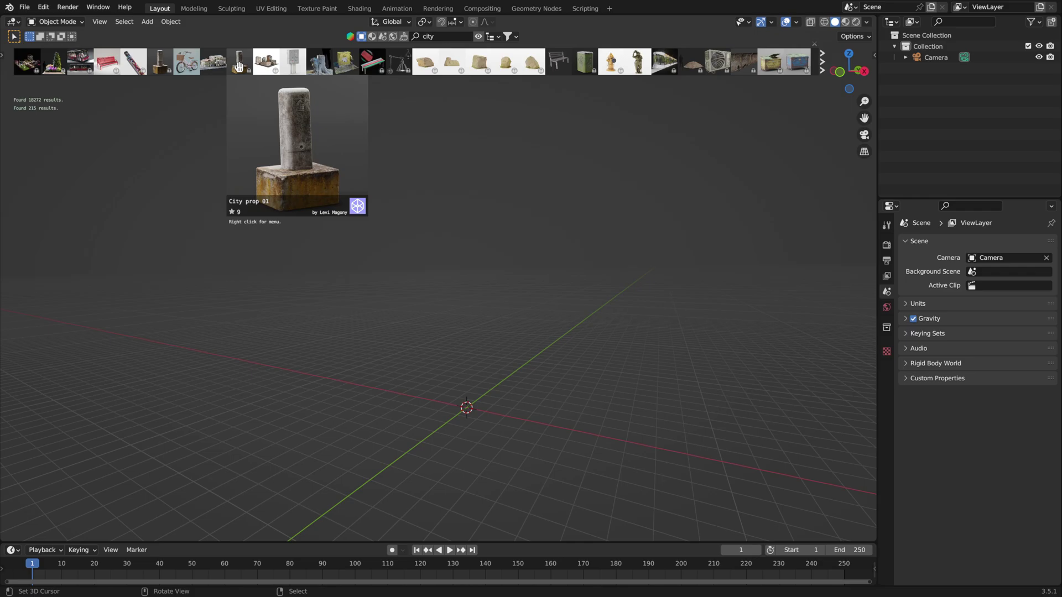
{"action": "left_click_drag", "start_coordinate": [213, 62], "coordinate": [508, 419]}
{"action": "middle_click_drag", "start_coordinate": [542, 403], "coordinate": [659, 382]}
{"action": "left_click", "coordinate": [477, 37]}
{"action": "scroll", "coordinate": [657, 221], "scroll_direction": "down", "scroll_amount": 4}
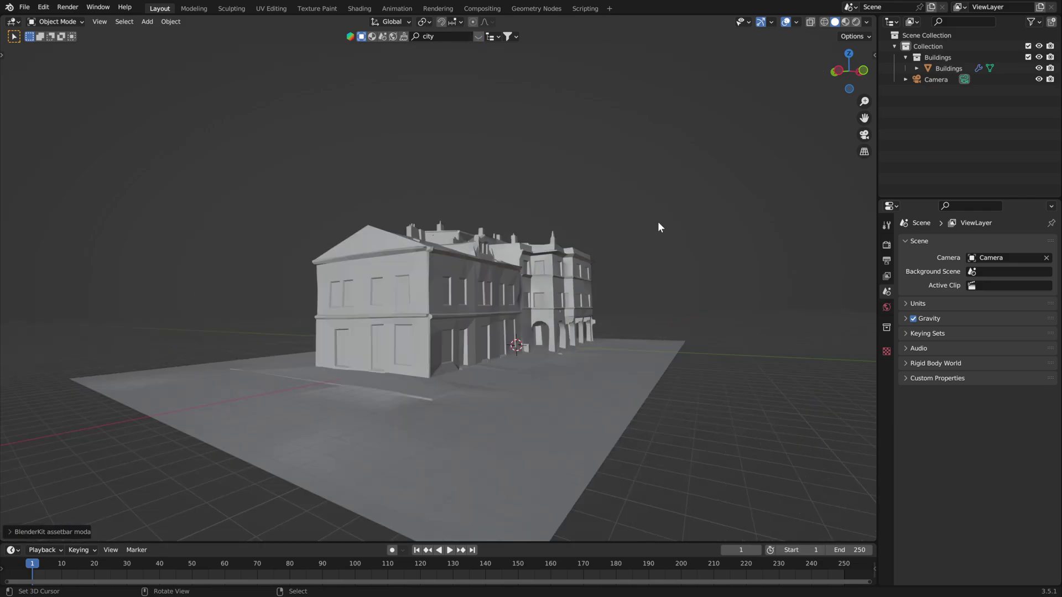
Make the root Scene Collection active and add the Pure-Sky Pro 6 sky for Cycles.
{"action": "left_click", "coordinate": [894, 46]}
{"action": "left_click", "coordinate": [923, 34]}
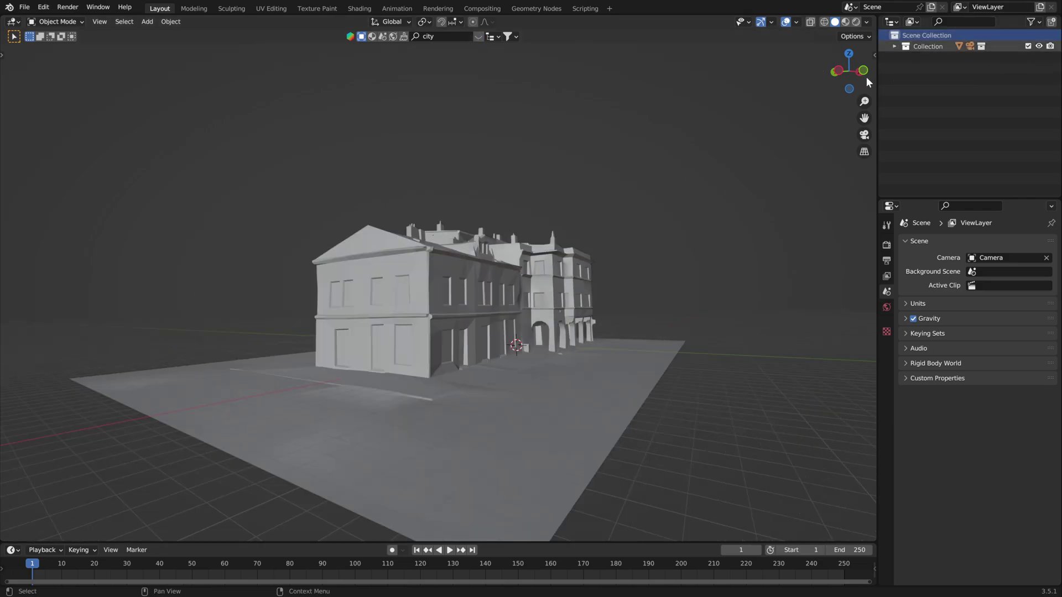
{"action": "key", "text": "n"}
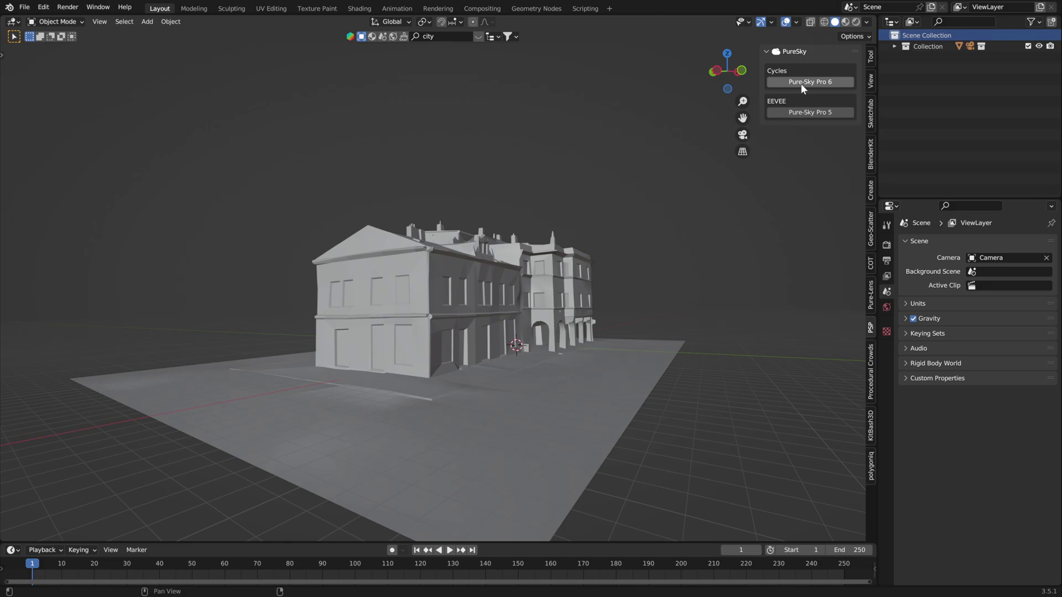
{"action": "left_click", "coordinate": [806, 82]}
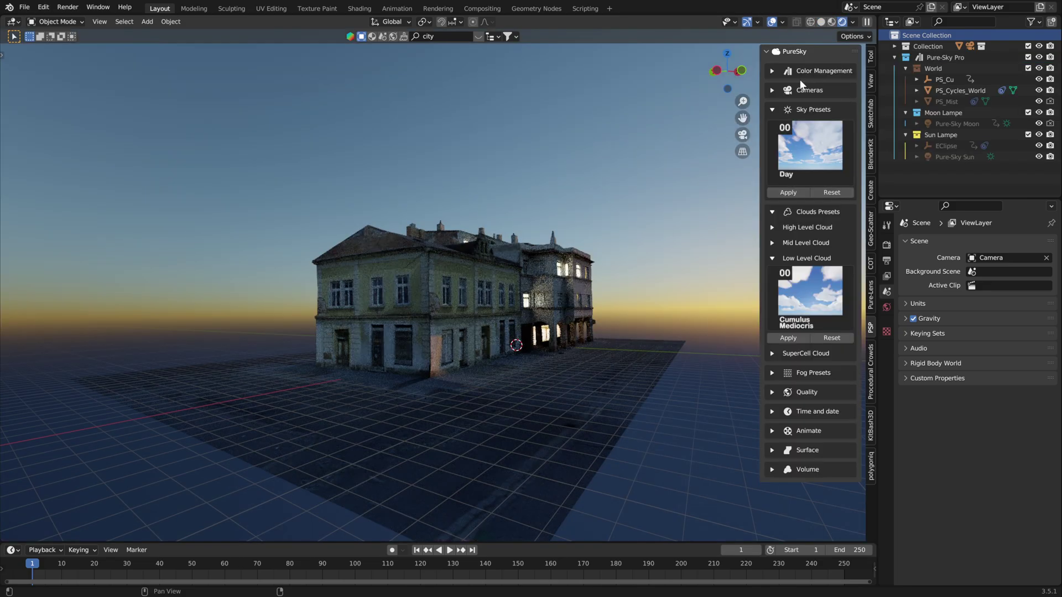
Set the PureSky Sun Angle to 18.17 so that the low sun lights the building's long facade.
{"action": "middle_click_drag", "start_coordinate": [432, 342], "coordinate": [470, 335]}
{"action": "scroll", "coordinate": [458, 319], "scroll_direction": "up", "scroll_amount": 4}
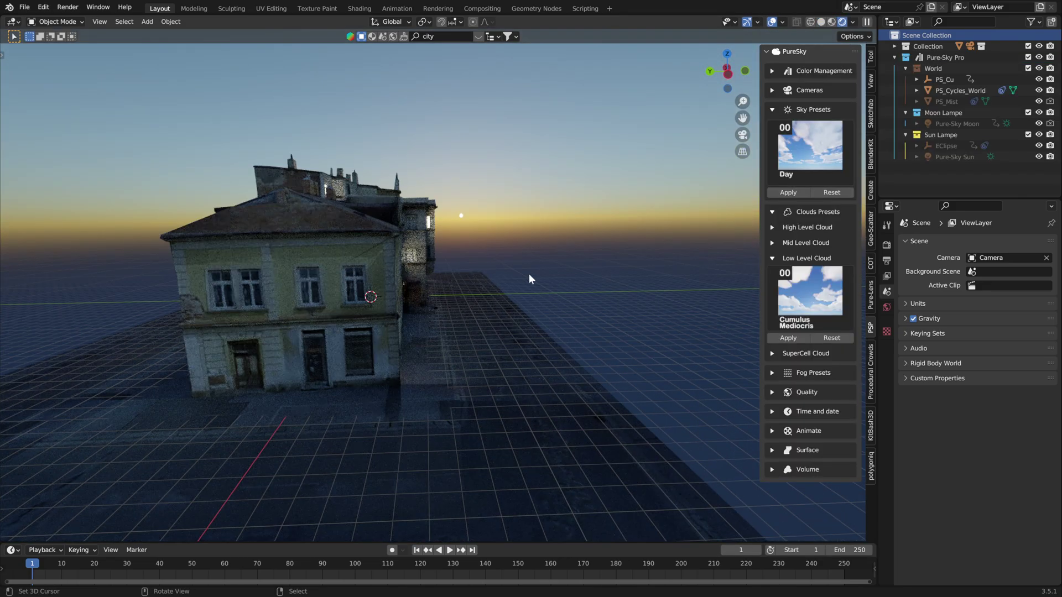
{"action": "middle_click_drag", "start_coordinate": [529, 273], "coordinate": [389, 321], "text": "shift"}
{"action": "left_click", "coordinate": [772, 212]}
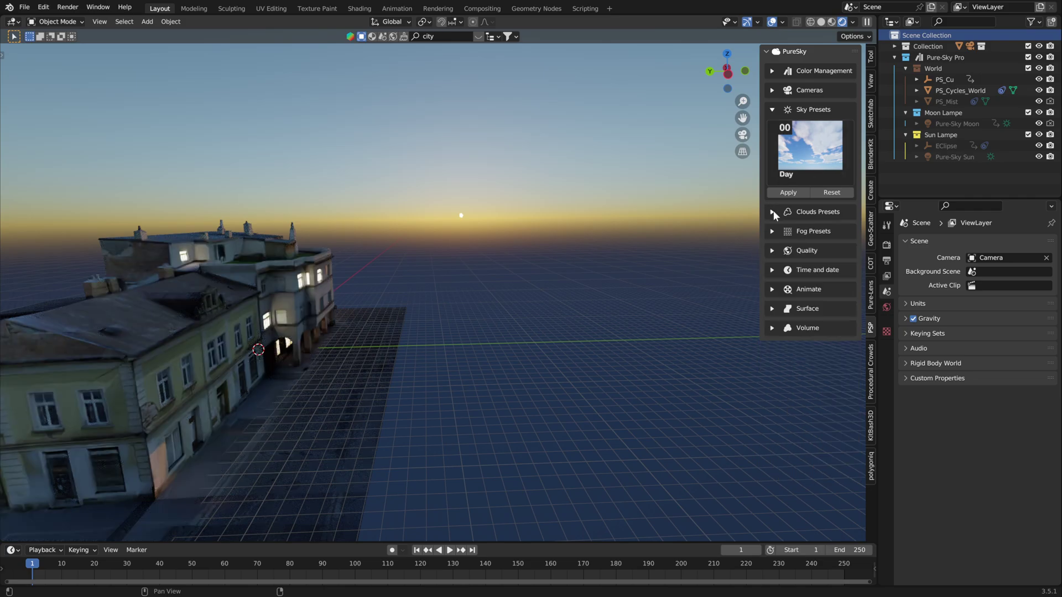
{"action": "left_click", "coordinate": [773, 270]}
{"action": "left_click_drag", "start_coordinate": [830, 307], "coordinate": [855, 307]}
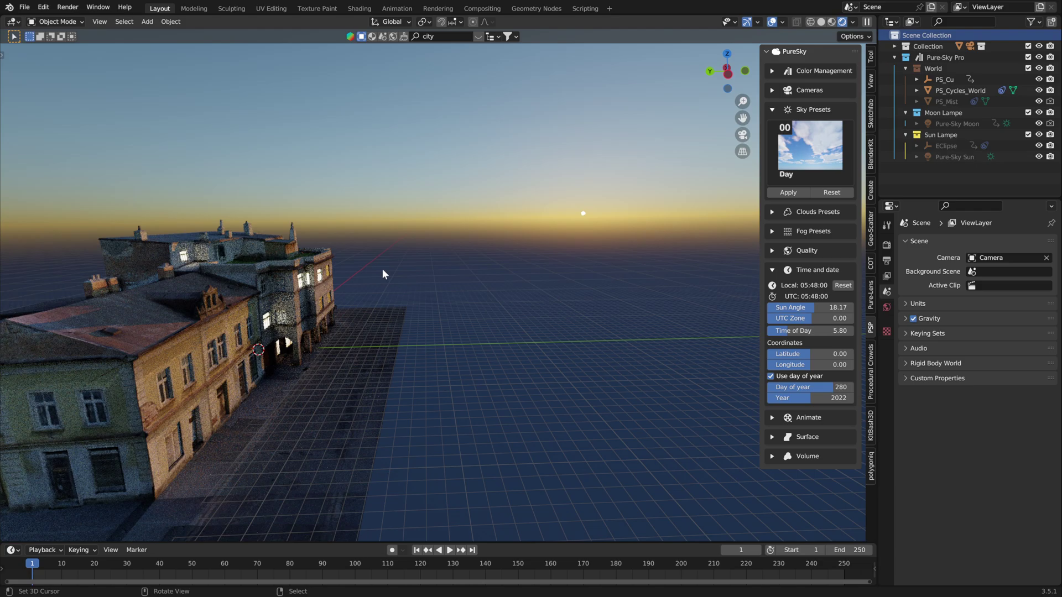
{"action": "scroll", "coordinate": [381, 267], "scroll_direction": "down", "scroll_amount": 2}
{"action": "middle_click_drag", "start_coordinate": [381, 268], "coordinate": [386, 261]}
Expand PureSky's Surface HDRI settings and show the viewport full screen with the widened PureSky settings still displayed.
{"action": "left_click", "coordinate": [772, 270]}
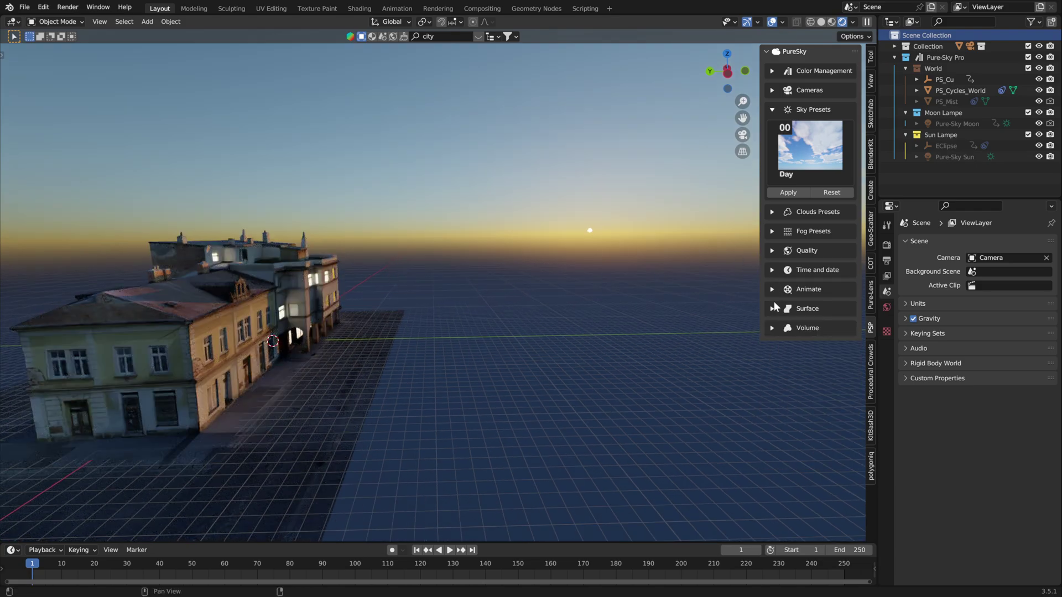
{"action": "left_click", "coordinate": [773, 308]}
{"action": "left_click", "coordinate": [773, 341]}
{"action": "left_click_drag", "start_coordinate": [757, 314], "coordinate": [720, 311]}
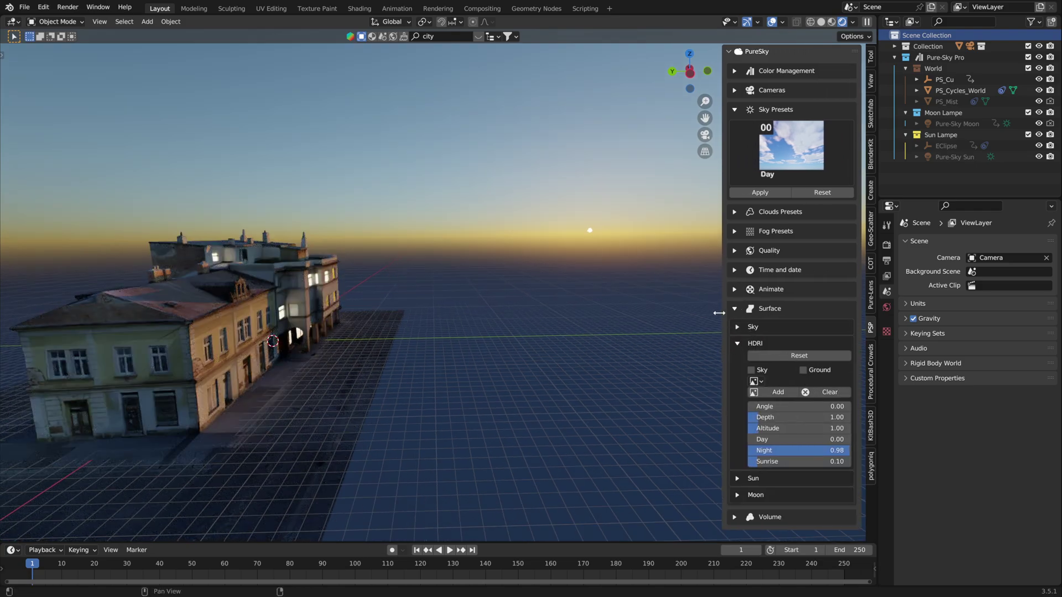
{"action": "key", "text": "ctrl+alt+space"}
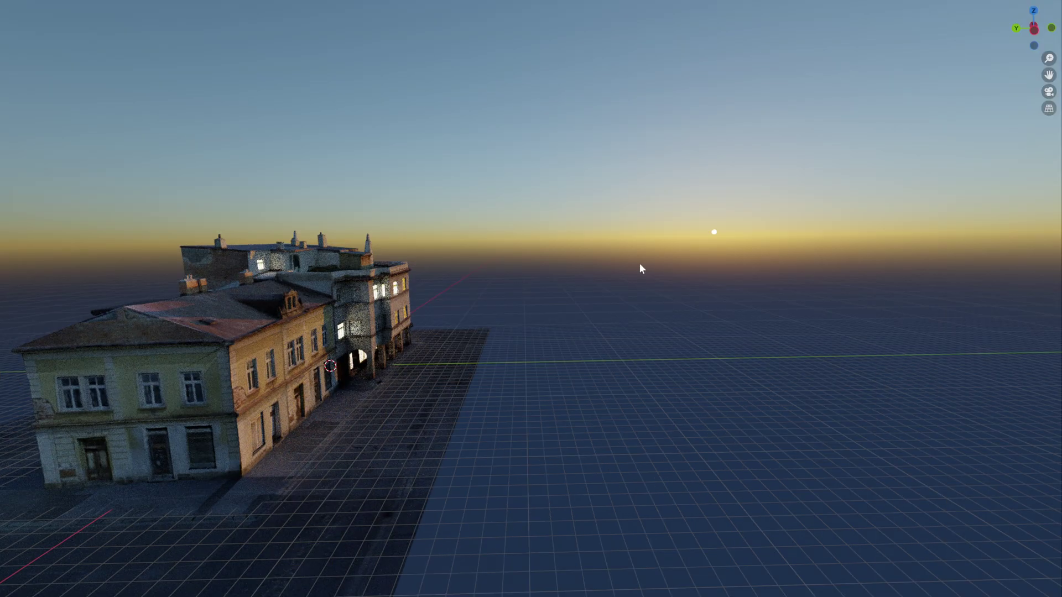
{"action": "key", "text": "n"}
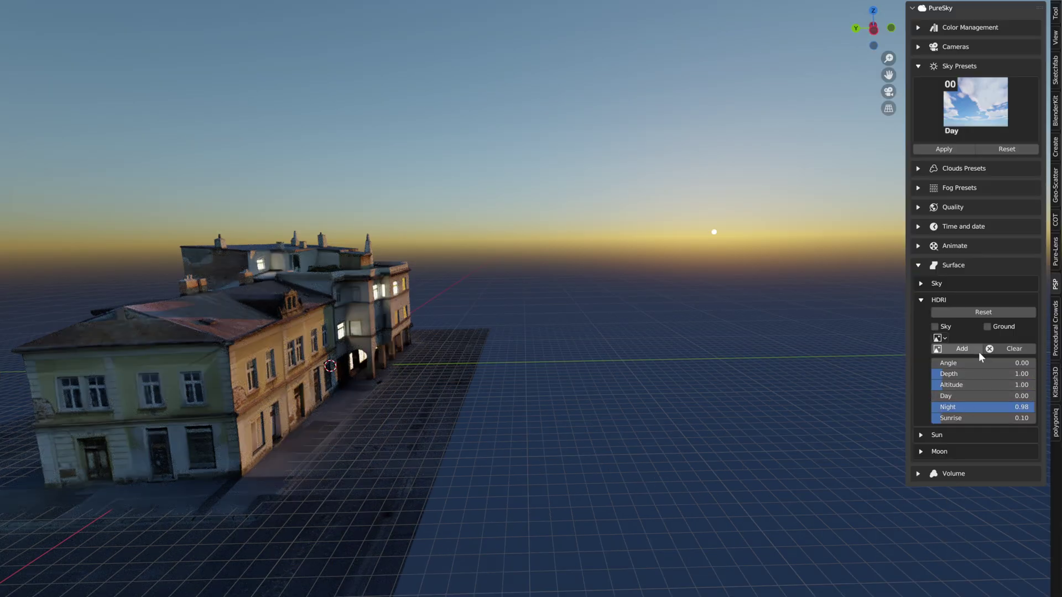
Add rustig_koppie_8k.exr from the Downloads folder as the PureSky HDRI.
{"action": "left_click", "coordinate": [967, 348]}
{"action": "left_click", "coordinate": [279, 283]}
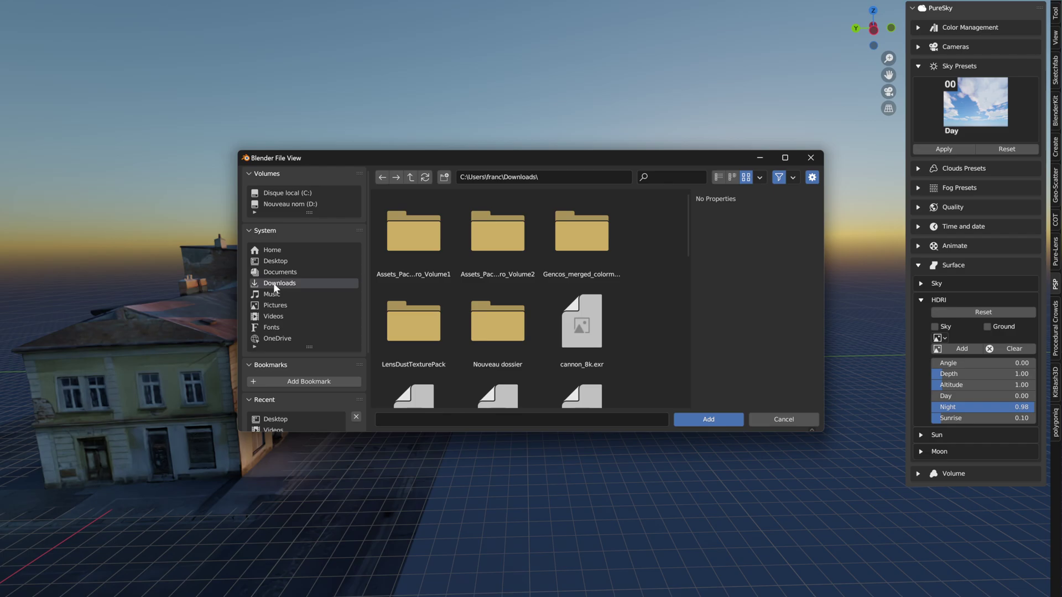
{"action": "scroll", "coordinate": [541, 377], "scroll_direction": "down", "scroll_amount": 10}
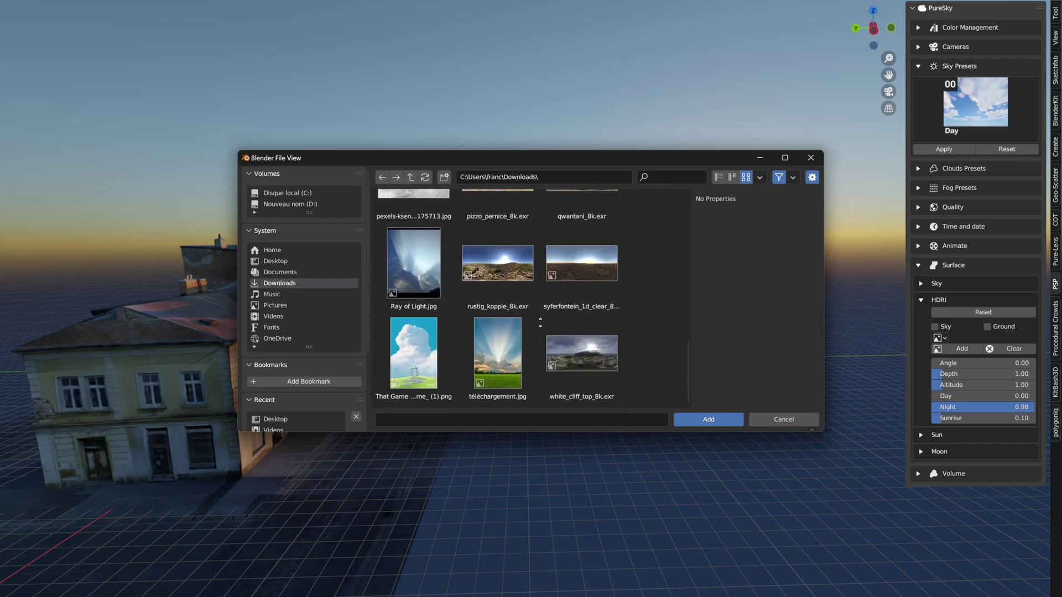
{"action": "left_click", "coordinate": [502, 265]}
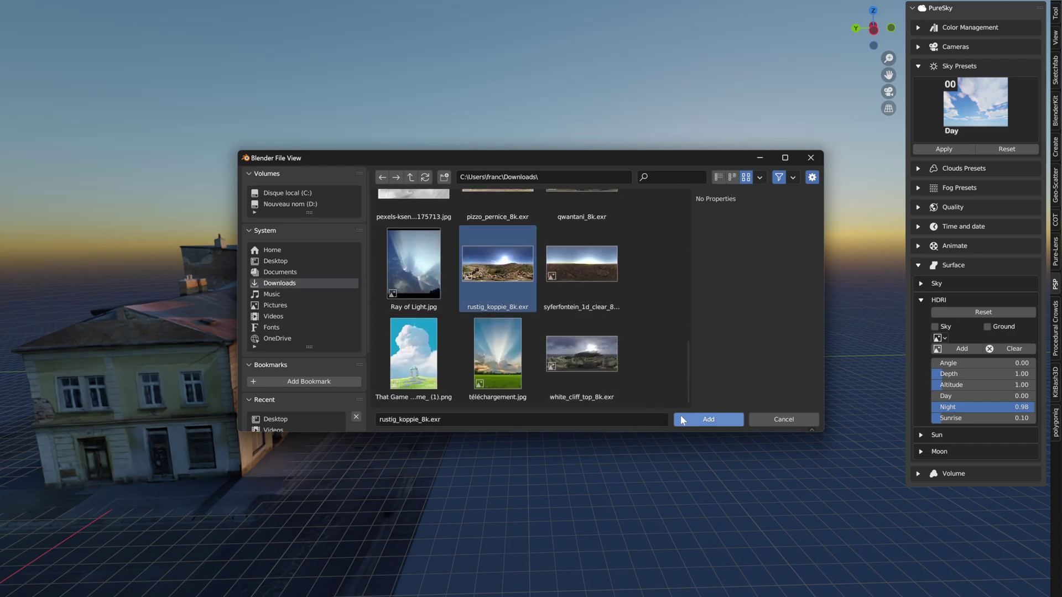
{"action": "left_click", "coordinate": [709, 419]}
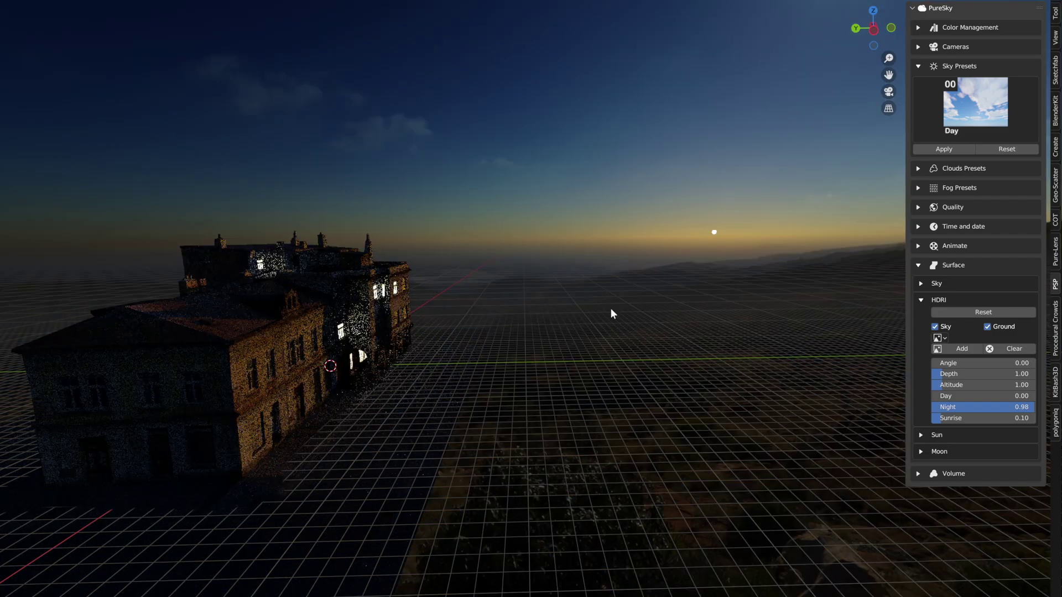
Set the PureSky Time of Day to 7.
{"action": "scroll", "coordinate": [546, 351], "scroll_direction": "down", "scroll_amount": 3}
{"action": "mouse_move", "coordinate": [634, 300]}
{"action": "middle_mouse_down"}
{"action": "mouse_move", "coordinate": [607, 304]}
{"action": "mouse_move", "coordinate": [629, 300]}
{"action": "middle_mouse_up"}
{"action": "scroll", "coordinate": [693, 308], "scroll_direction": "up", "scroll_amount": 3}
{"action": "left_click", "coordinate": [918, 66]}
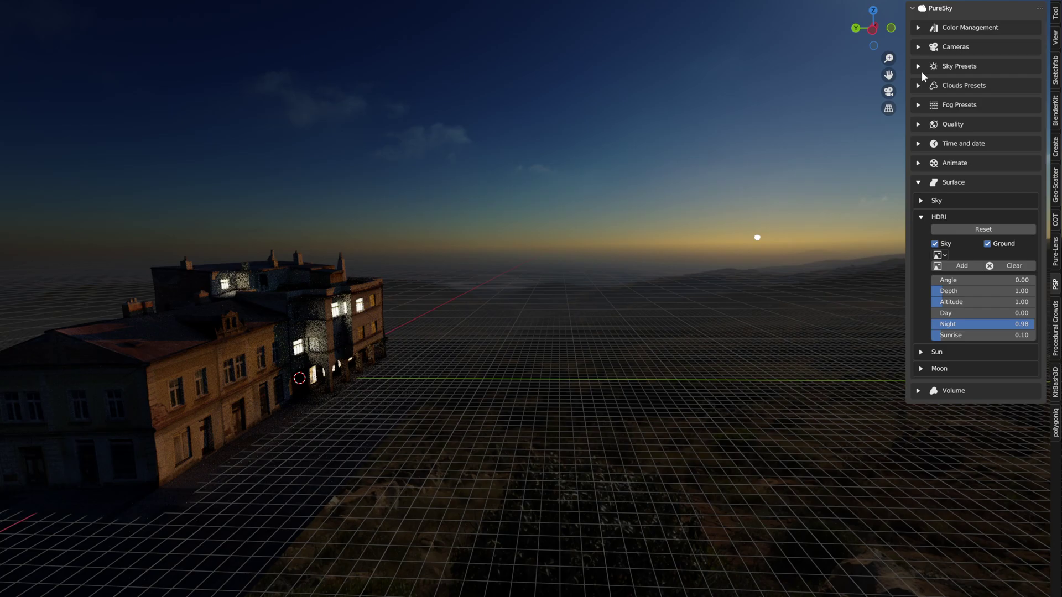
{"action": "left_click", "coordinate": [940, 143]}
{"action": "left_click_drag", "start_coordinate": [1000, 204], "coordinate": [966, 206]}
{"action": "key", "text": "Escape"}
{"action": "left_click", "coordinate": [964, 206]}
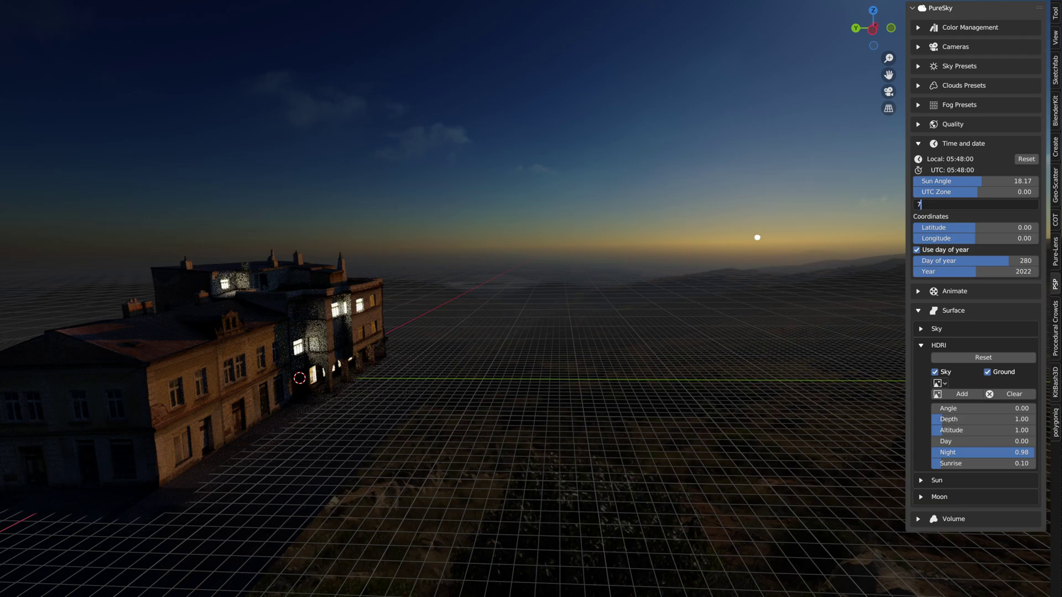
{"action": "type", "text": "7"}
{"action": "key", "text": "Return"}
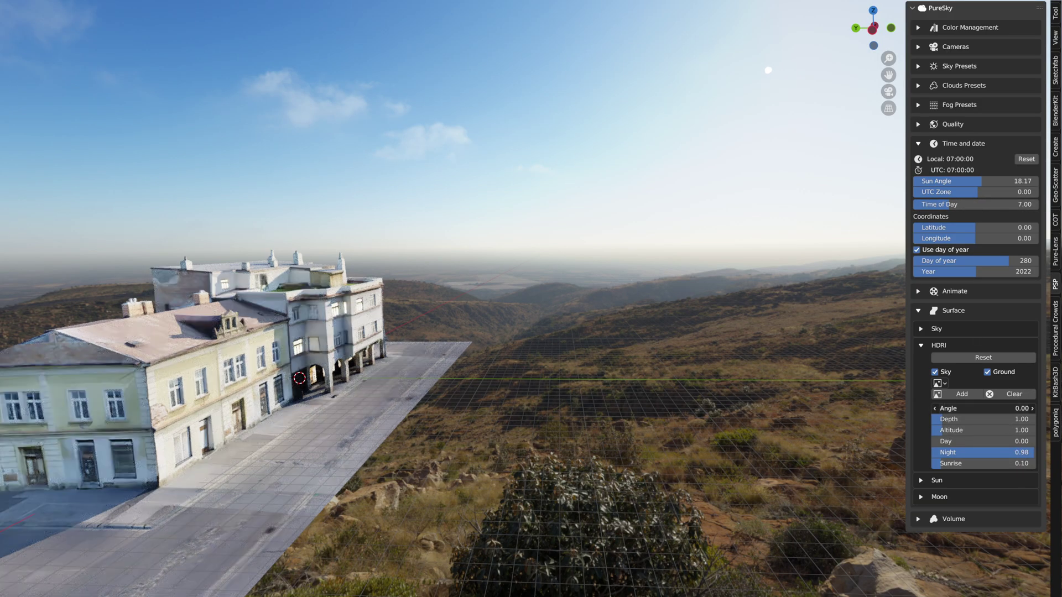
Rotate the HDRI environment by setting its Angle to 70, and inspect the building against the landscape.
{"action": "left_click_drag", "start_coordinate": [990, 409], "coordinate": [993, 409]}
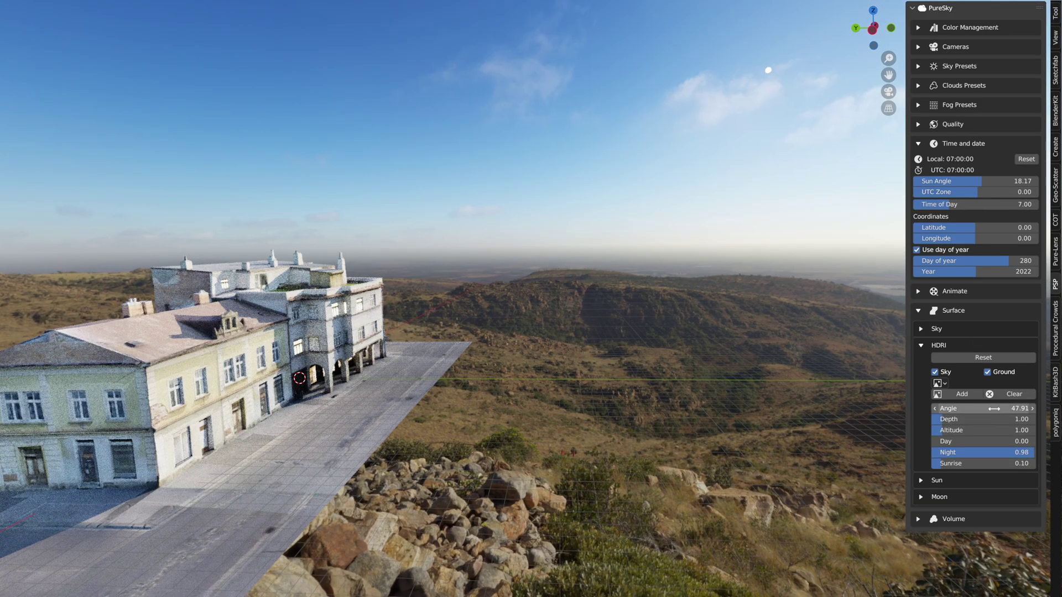
{"action": "left_click", "coordinate": [994, 408]}
{"action": "type", "text": "70"}
{"action": "key", "text": "Return"}
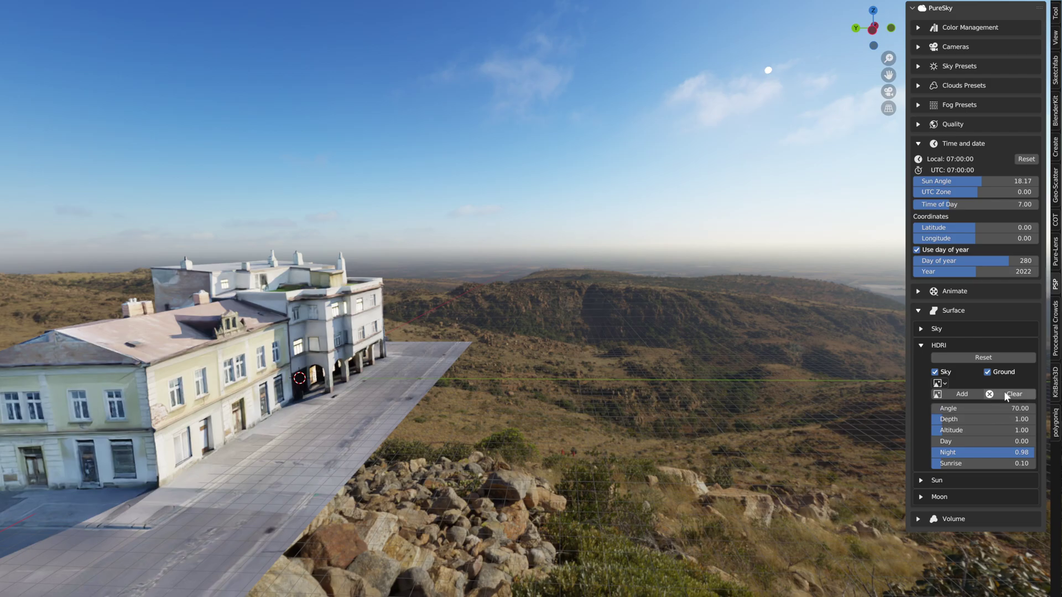
{"action": "middle_click_drag", "start_coordinate": [658, 420], "coordinate": [548, 370]}
{"action": "scroll", "coordinate": [549, 369], "scroll_direction": "down", "scroll_amount": 5}
{"action": "middle_click_drag", "start_coordinate": [448, 387], "coordinate": [867, 355], "text": "shift"}
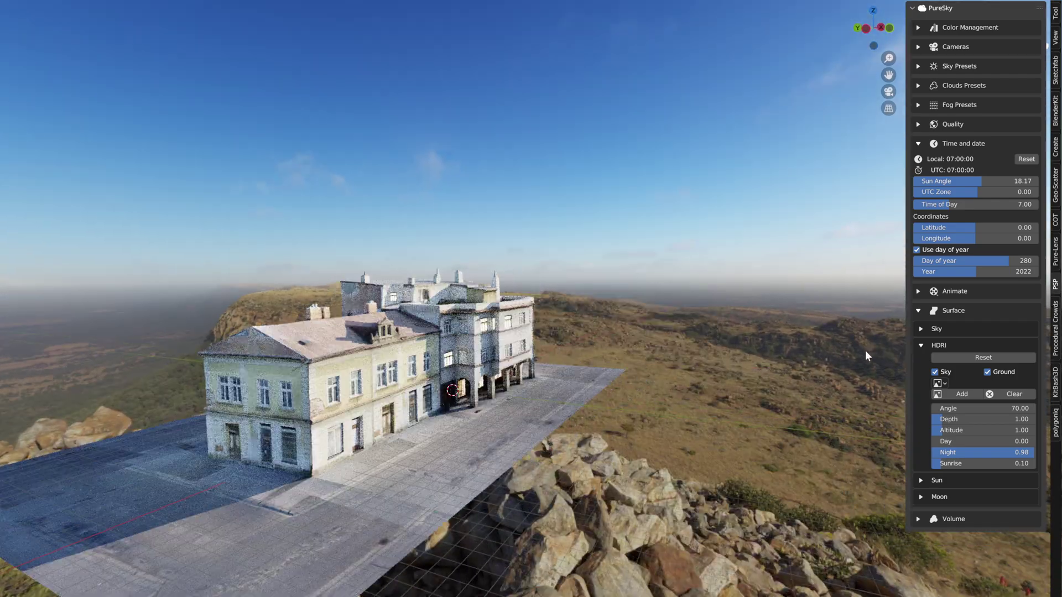
Compare the HDRI with only Ground enabled and with only Sky enabled, finishing with both options on.
{"action": "left_click", "coordinate": [921, 347]}
{"action": "left_click", "coordinate": [918, 345]}
{"action": "left_click", "coordinate": [934, 372]}
{"action": "middle_click_drag", "start_coordinate": [526, 332], "coordinate": [740, 138]}
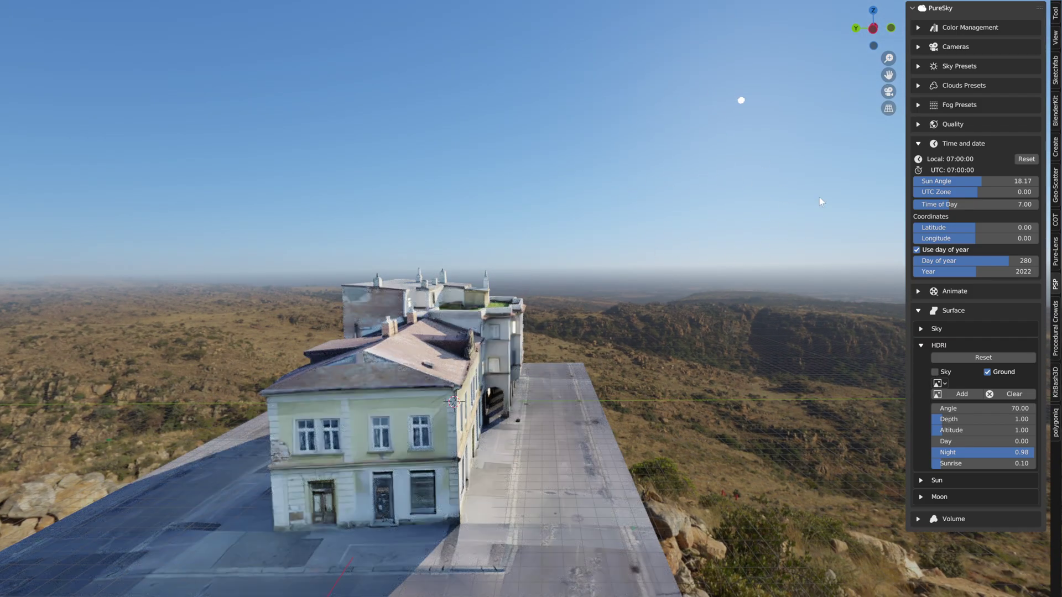
{"action": "left_click", "coordinate": [987, 372]}
{"action": "left_click", "coordinate": [935, 372]}
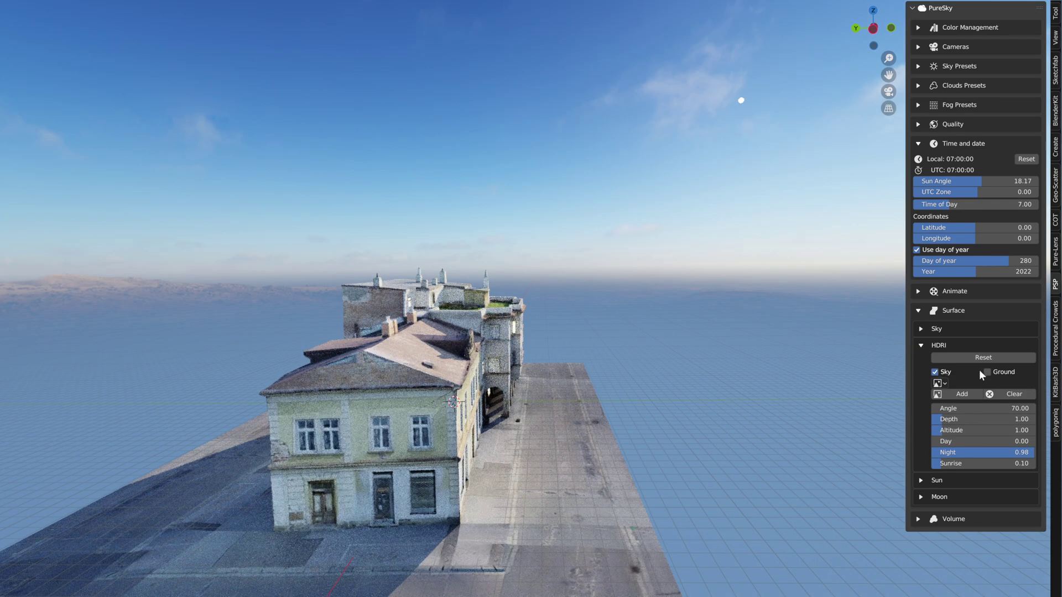
{"action": "middle_click_drag", "start_coordinate": [437, 299], "coordinate": [501, 313]}
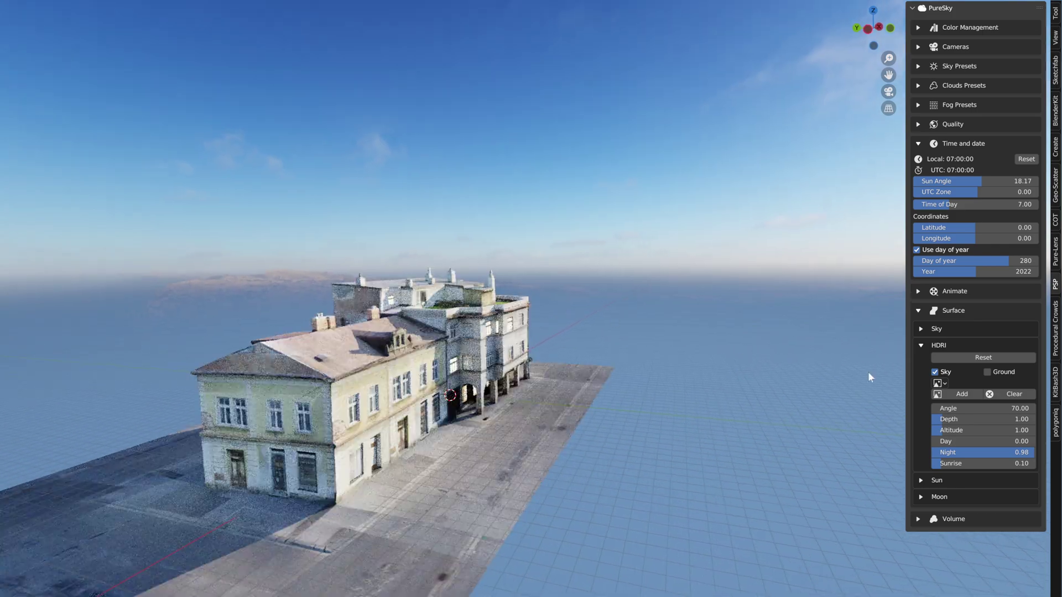
{"action": "left_click", "coordinate": [987, 372]}
{"action": "middle_click_drag", "start_coordinate": [510, 393], "coordinate": [522, 386]}
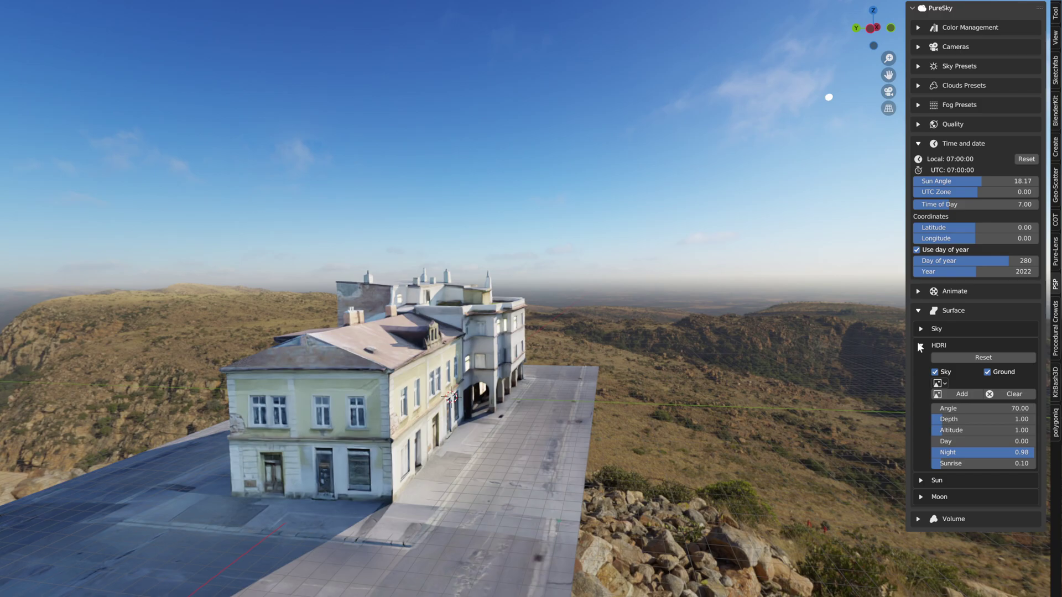
Collapse the Surface settings and apply Day sky preset 09.
{"action": "left_click", "coordinate": [920, 345]}
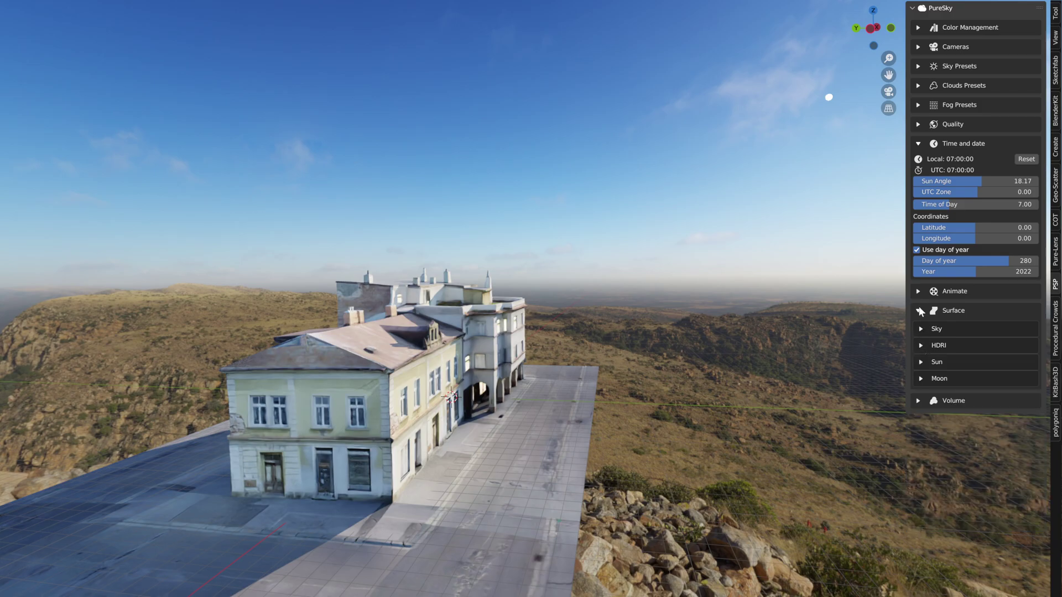
{"action": "left_click", "coordinate": [919, 311]}
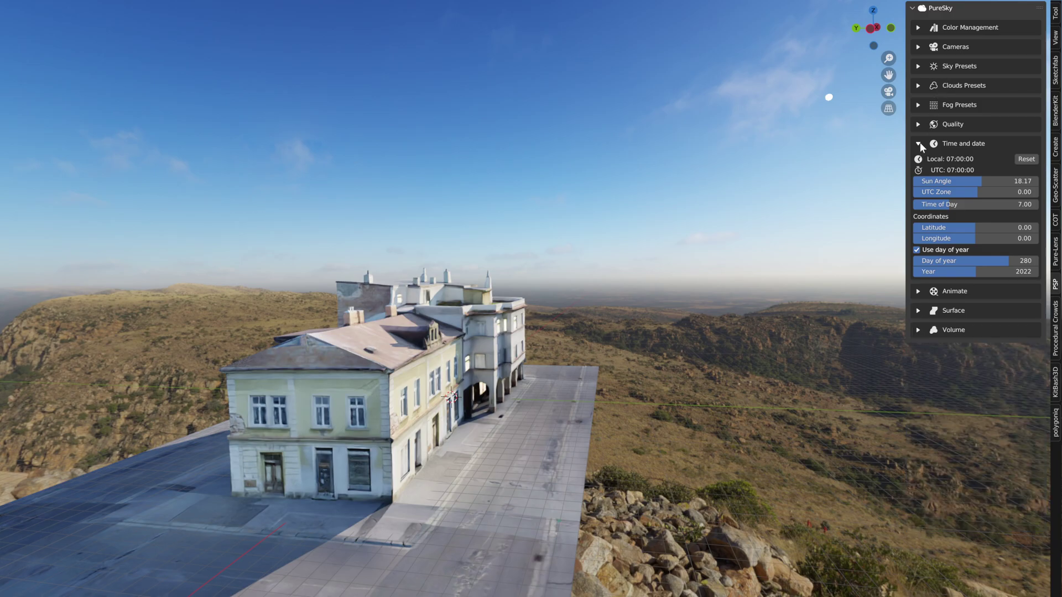
{"action": "left_click", "coordinate": [918, 67]}
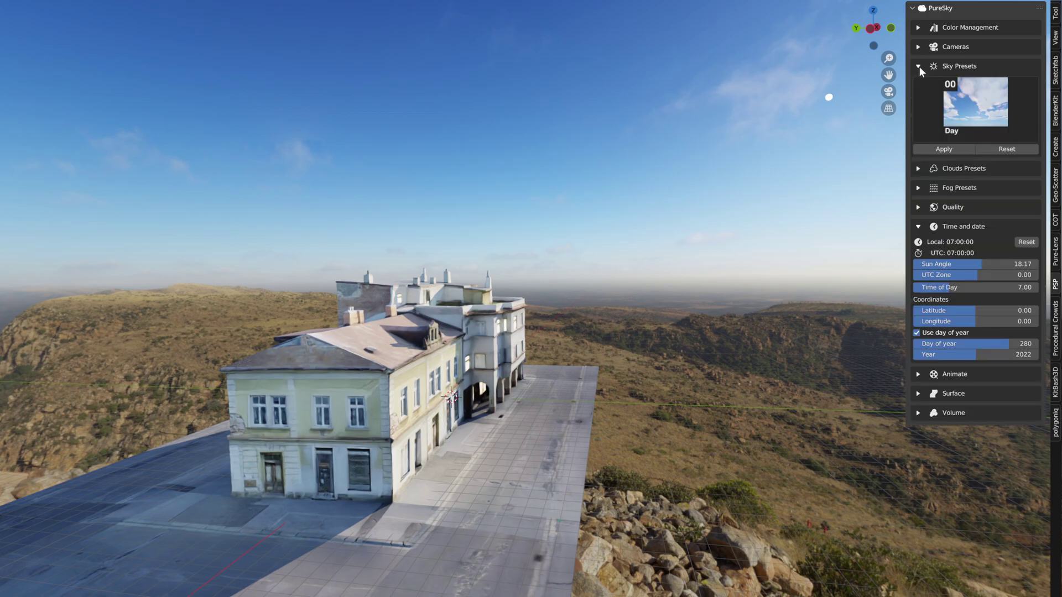
{"action": "left_click", "coordinate": [977, 108]}
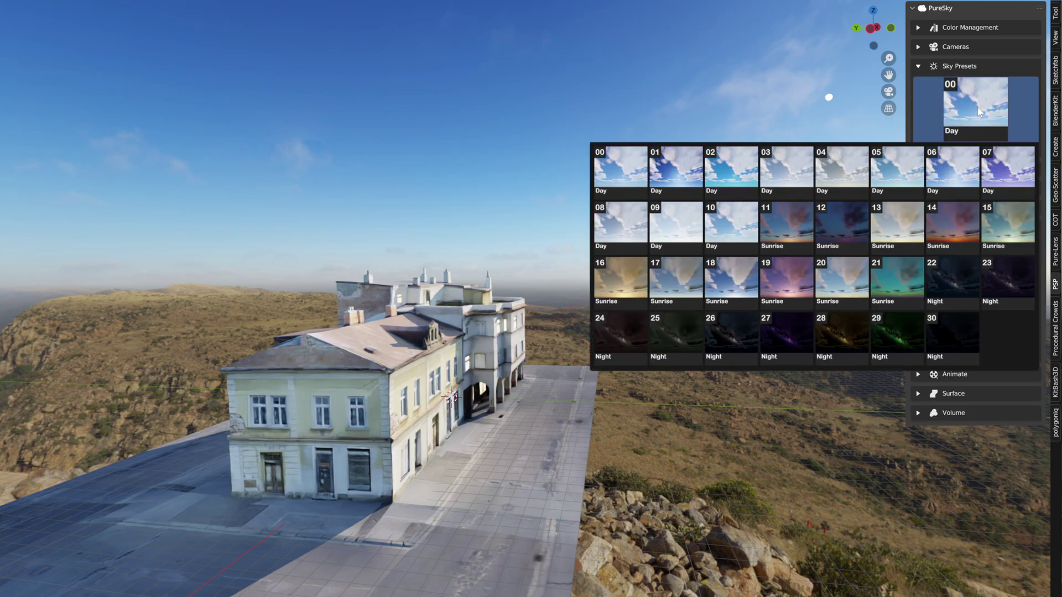
{"action": "left_click", "coordinate": [683, 227]}
{"action": "left_click", "coordinate": [953, 147]}
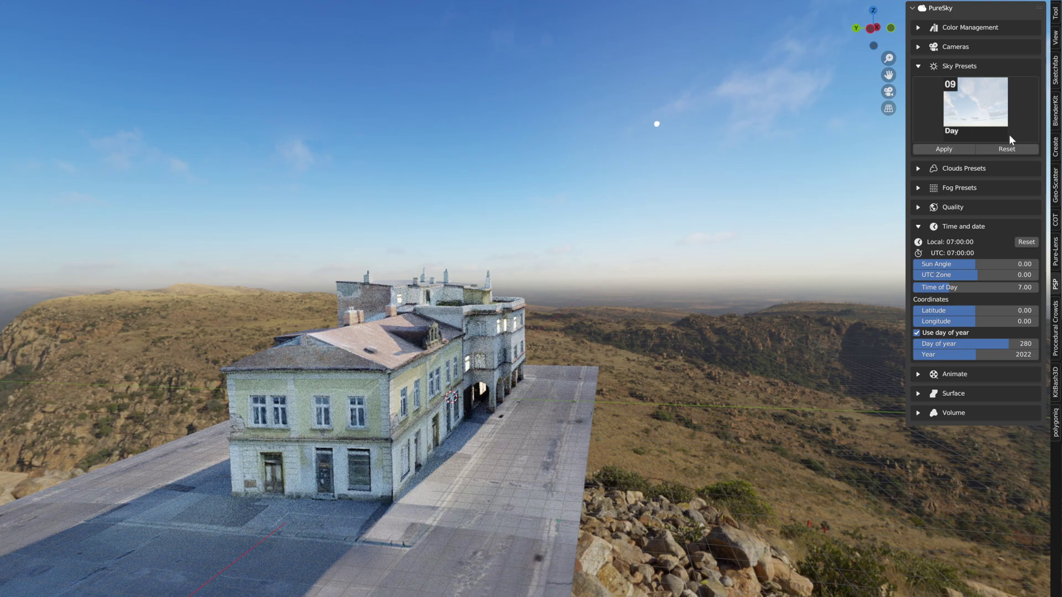
Apply Sunrise sky preset 11 to the scene.
{"action": "left_click", "coordinate": [965, 112]}
{"action": "left_click", "coordinate": [793, 224]}
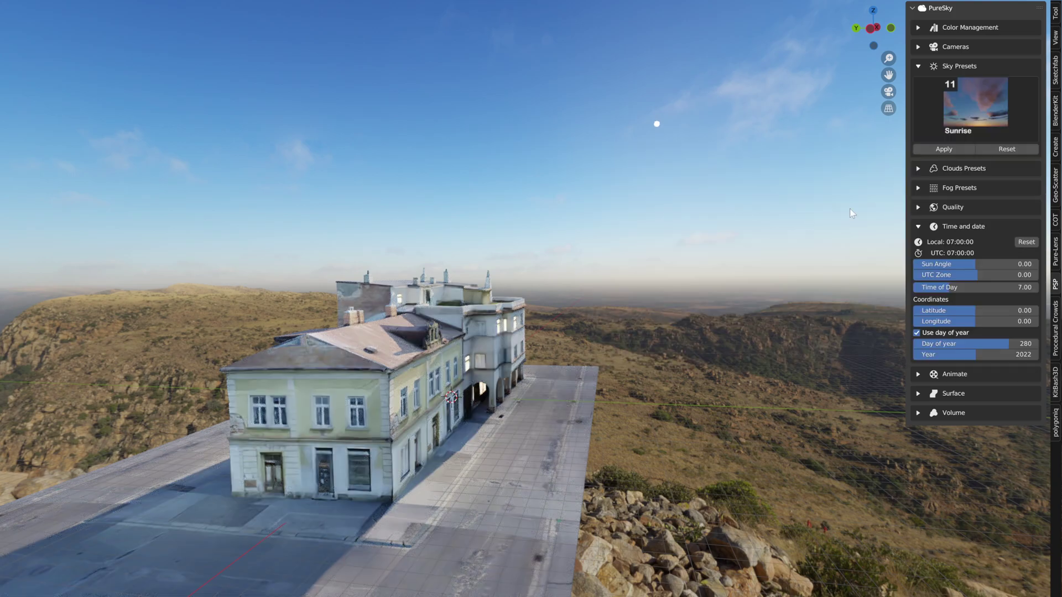
{"action": "left_click", "coordinate": [954, 149]}
Apply Sunrise sky preset 12 to the scene, and replace it with Sunrise preset 16.
{"action": "left_click", "coordinate": [975, 105]}
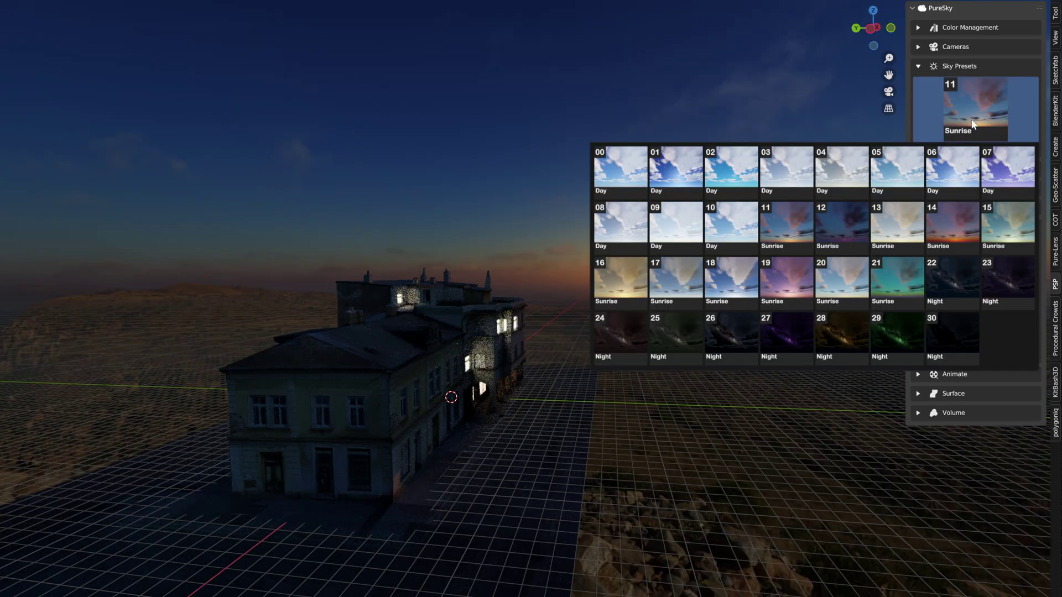
{"action": "left_click", "coordinate": [834, 232]}
{"action": "left_click", "coordinate": [965, 147]}
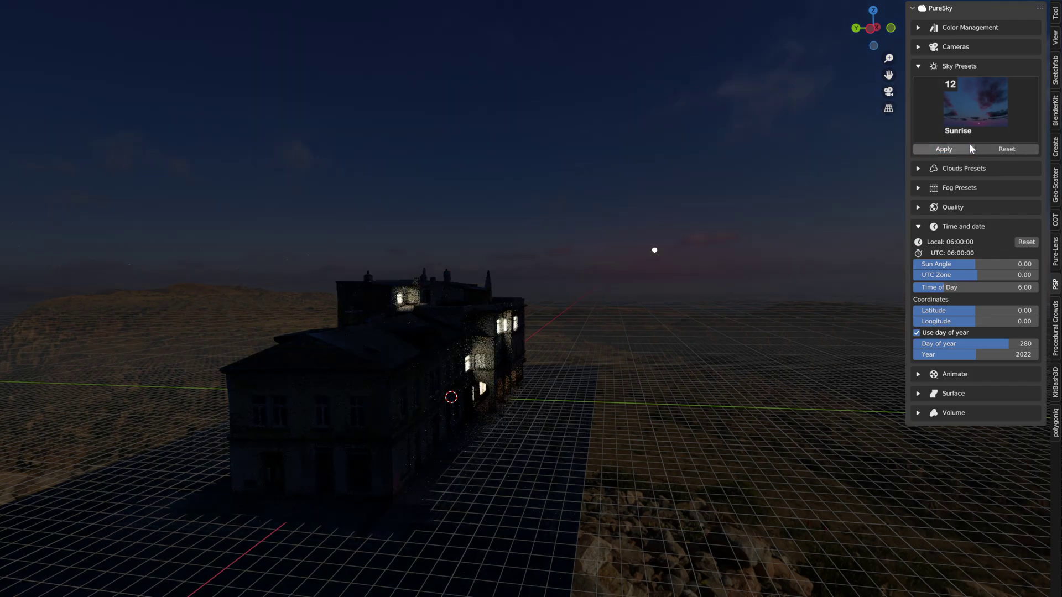
{"action": "left_click", "coordinate": [986, 101]}
{"action": "left_click", "coordinate": [621, 274]}
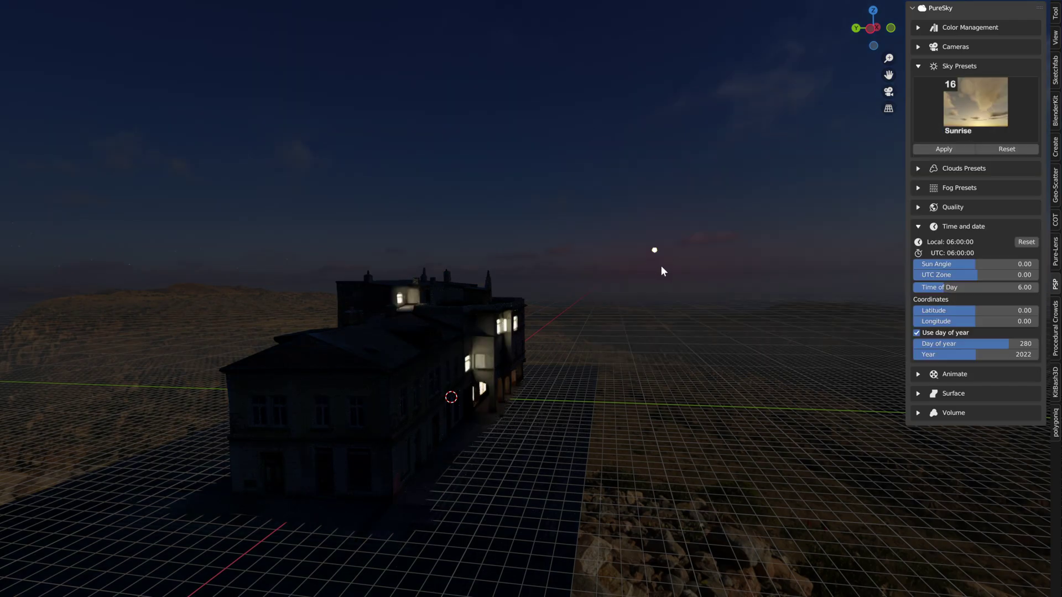
{"action": "left_click", "coordinate": [961, 150]}
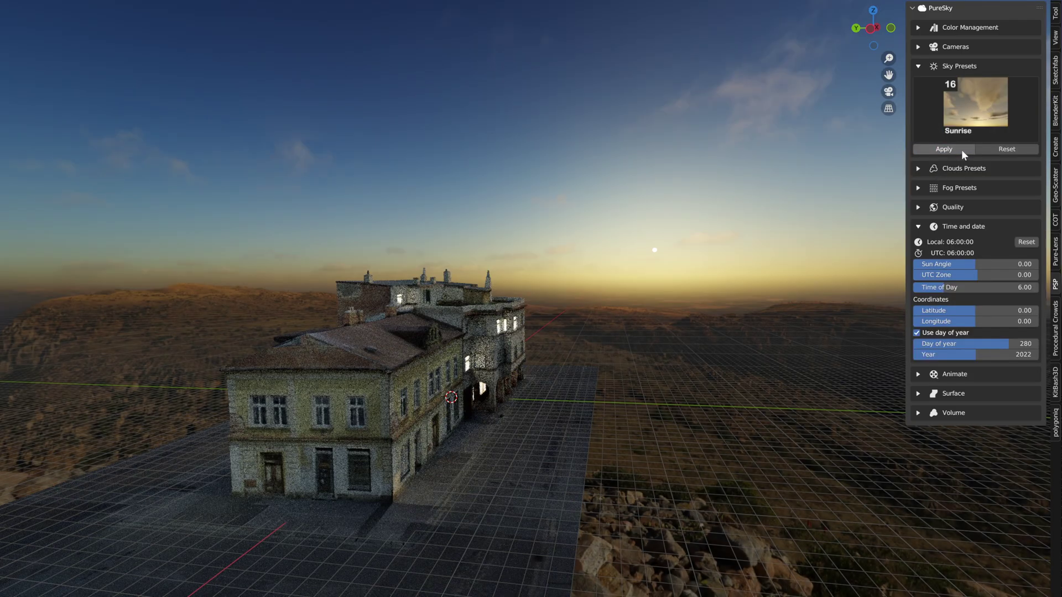
Apply Sunrise sky preset 17 to the scene, and replace it with Sunrise preset 19.
{"action": "left_click", "coordinate": [983, 109]}
{"action": "left_click", "coordinate": [675, 276]}
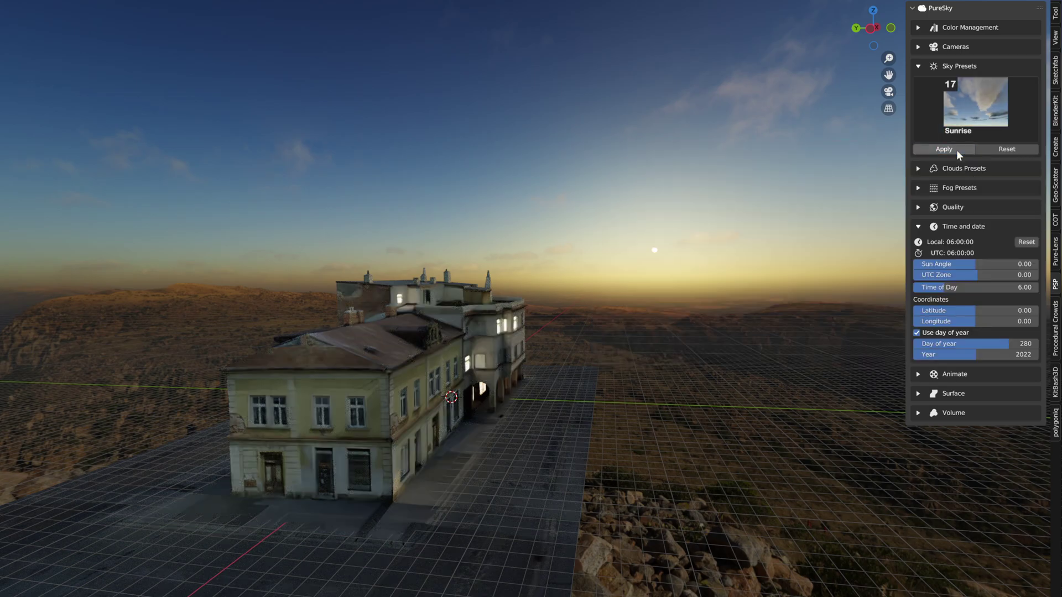
{"action": "left_click", "coordinate": [957, 151]}
{"action": "left_click", "coordinate": [976, 102]}
{"action": "left_click", "coordinate": [799, 265]}
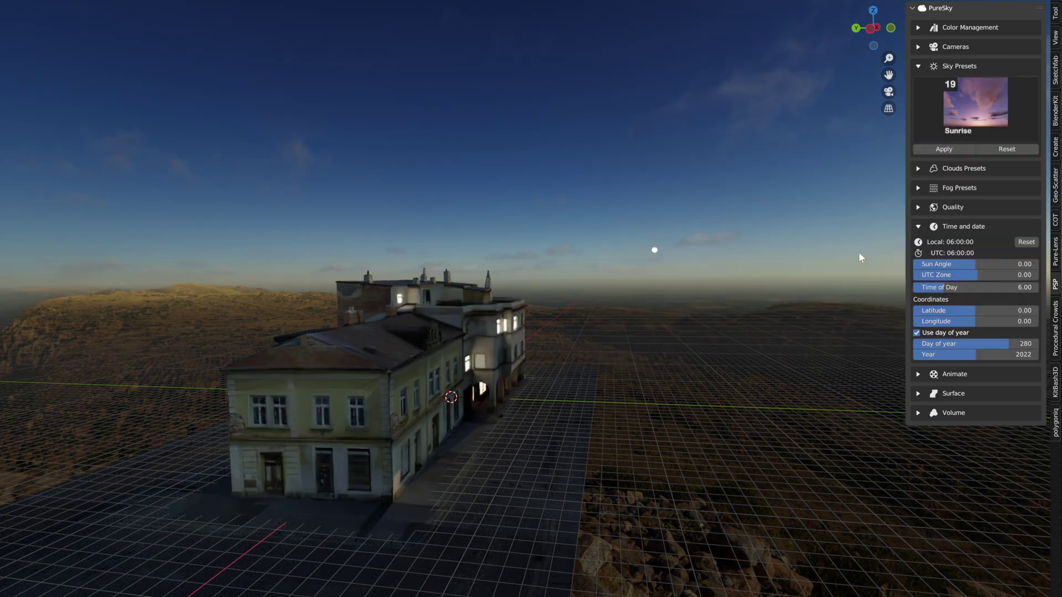
{"action": "left_click", "coordinate": [953, 151]}
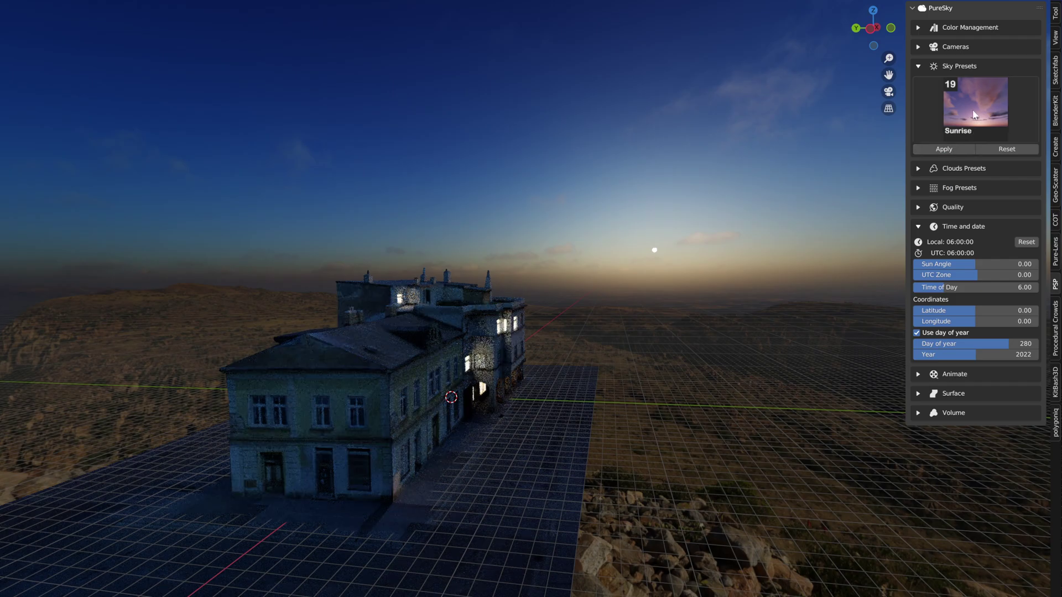
Apply Sunrise sky preset 21 to the scene.
{"action": "left_click", "coordinate": [973, 139]}
{"action": "left_click", "coordinate": [897, 279]}
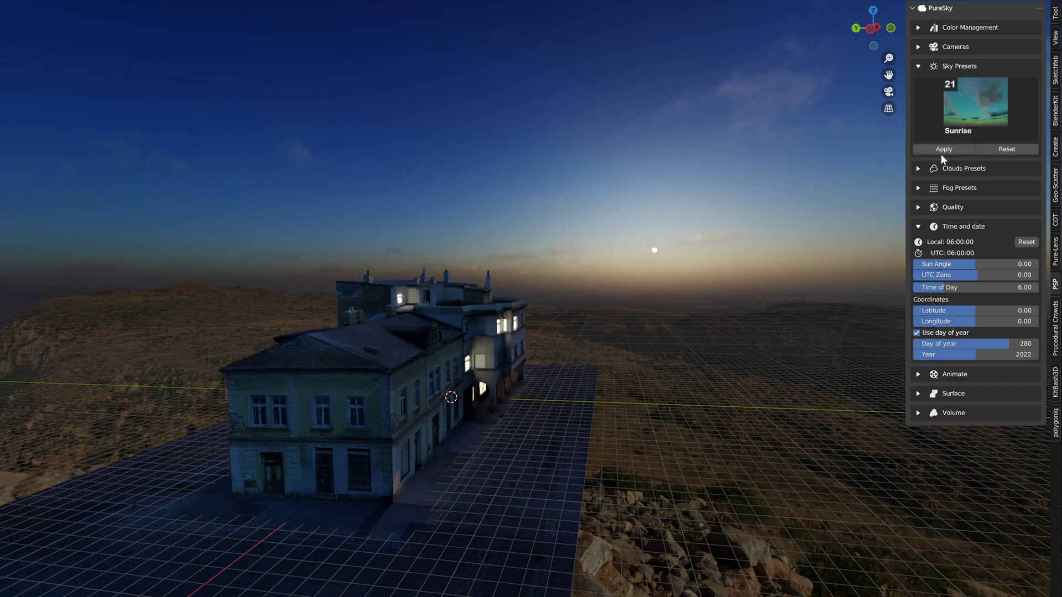
{"action": "left_click", "coordinate": [944, 150]}
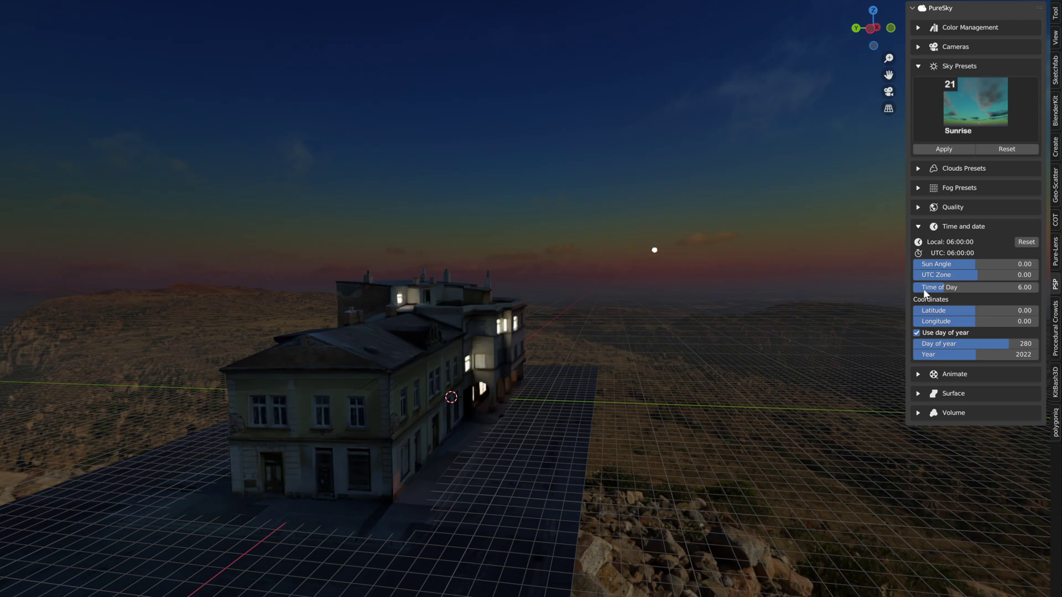
Compare the scene with the HDRI's Sky option off and on in the Surface settings, leaving it enabled.
{"action": "left_click", "coordinate": [920, 393]}
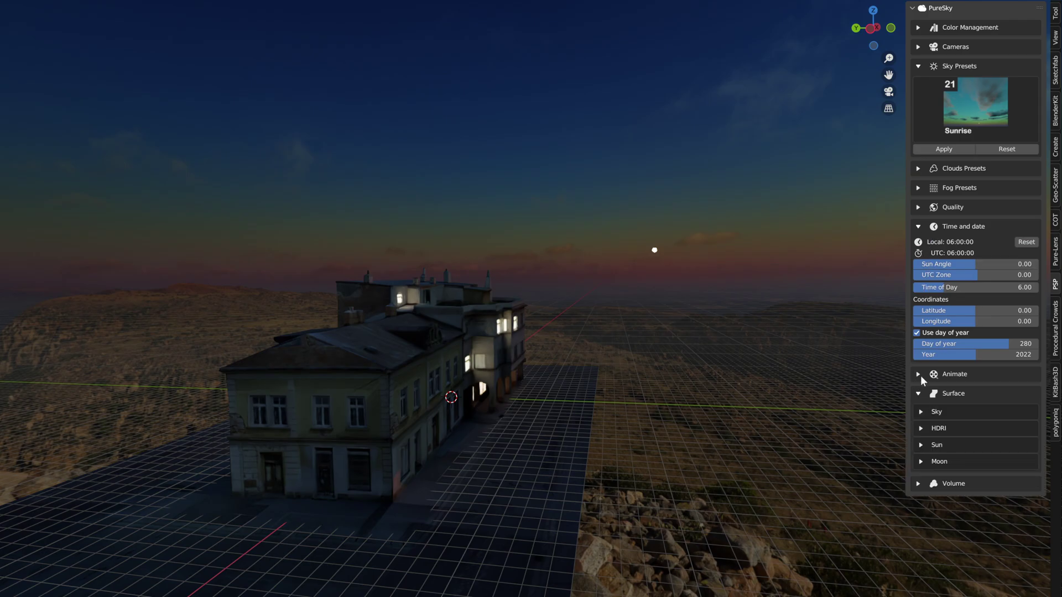
{"action": "left_click", "coordinate": [918, 230]}
{"action": "left_click", "coordinate": [920, 301]}
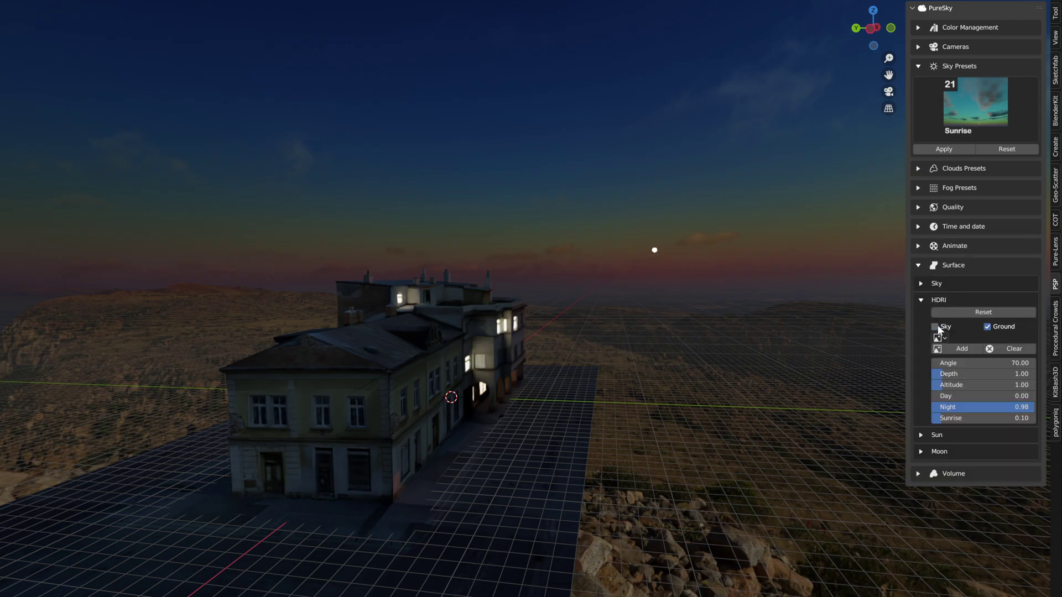
{"action": "left_click", "coordinate": [934, 327]}
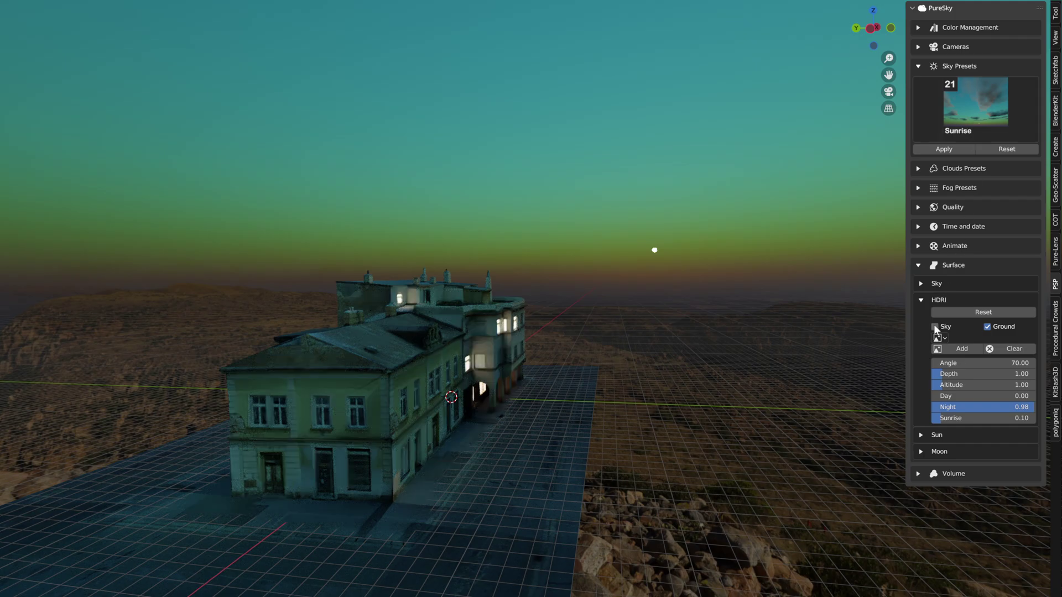
{"action": "left_click", "coordinate": [935, 327]}
{"action": "mouse_move", "coordinate": [545, 313]}
{"action": "middle_mouse_down"}
{"action": "mouse_move", "coordinate": [635, 311]}
{"action": "mouse_move", "coordinate": [548, 320]}
{"action": "middle_mouse_up"}
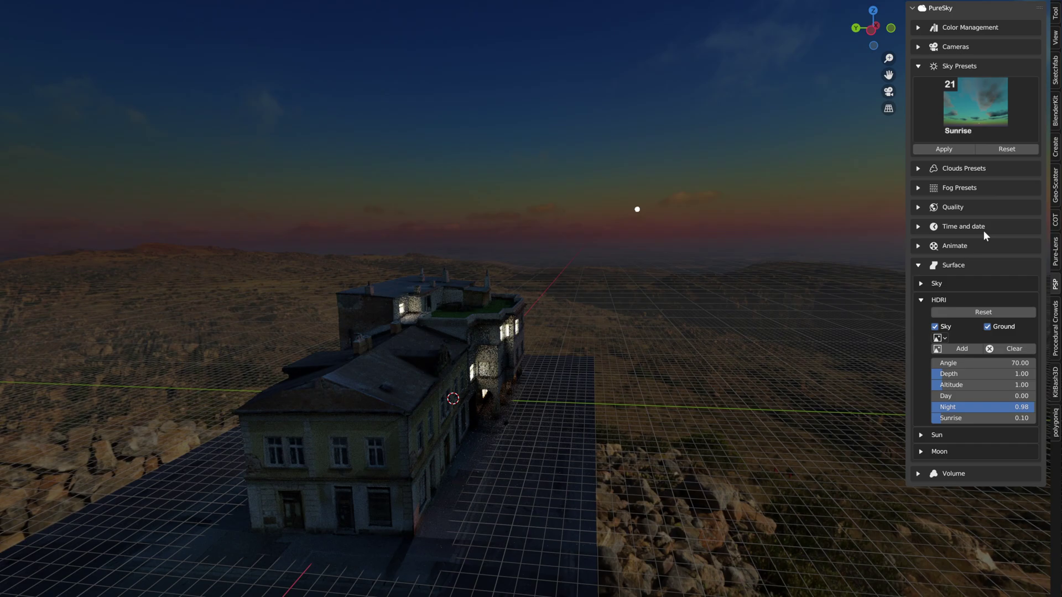
Apply Sunrise sky preset 19 again, keeping the HDRI's Sky option enabled.
{"action": "left_click", "coordinate": [984, 118]}
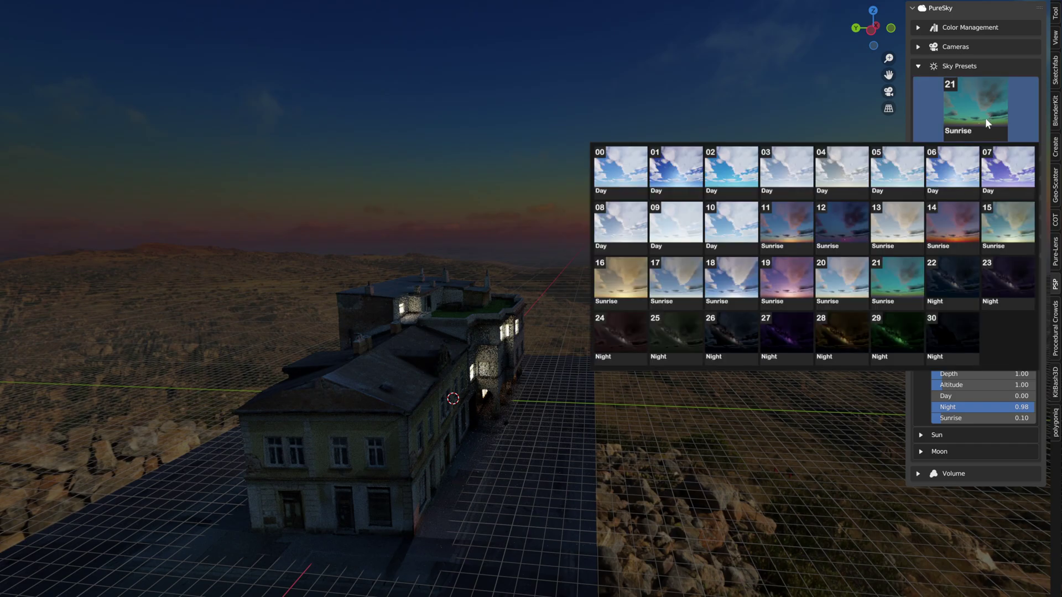
{"action": "left_click", "coordinate": [794, 293]}
{"action": "left_click", "coordinate": [960, 147]}
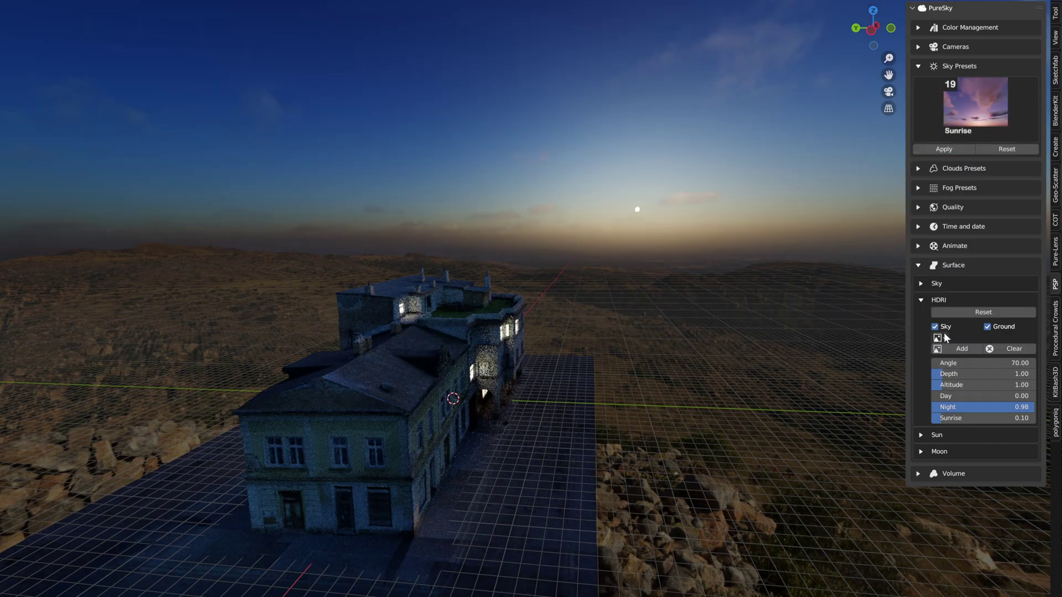
{"action": "left_click", "coordinate": [938, 327]}
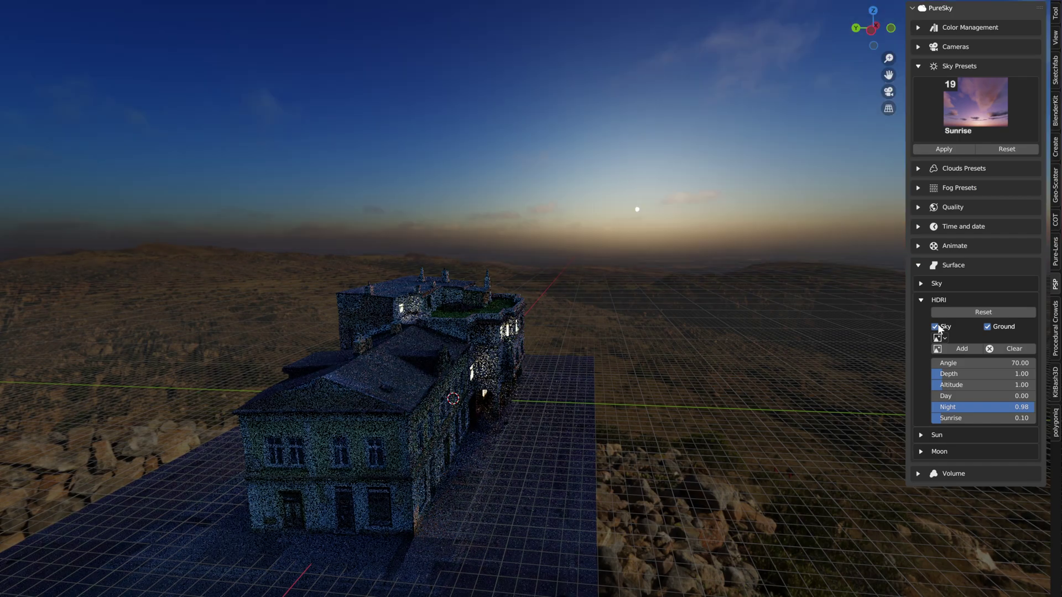
Apply Sunrise sky preset 16 and collapse the HDRI and Surface settings.
{"action": "left_click", "coordinate": [975, 102]}
{"action": "left_click", "coordinate": [629, 286]}
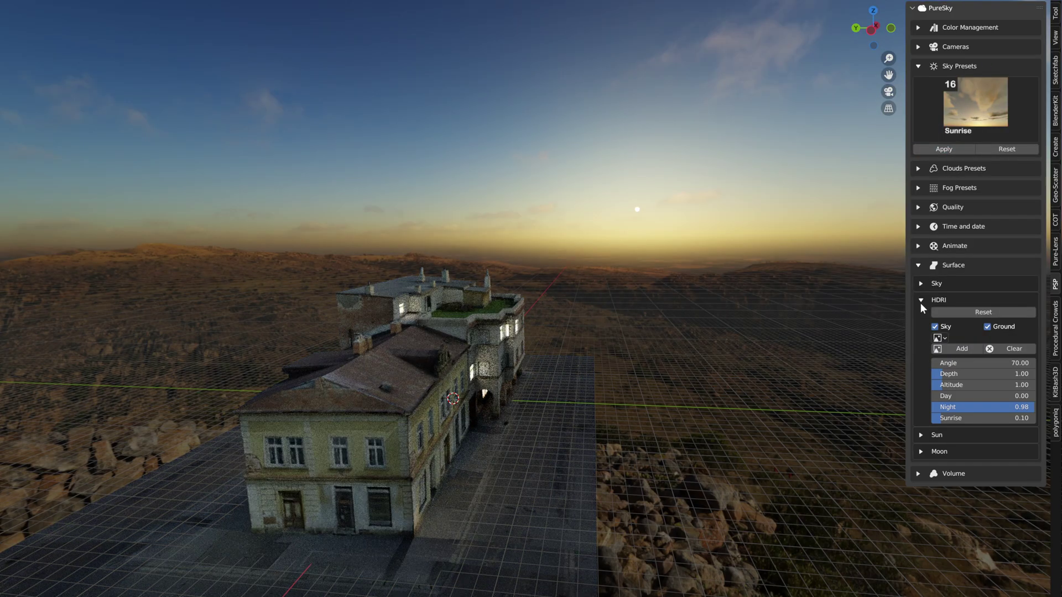
{"action": "left_click", "coordinate": [921, 299]}
{"action": "left_click", "coordinate": [919, 265]}
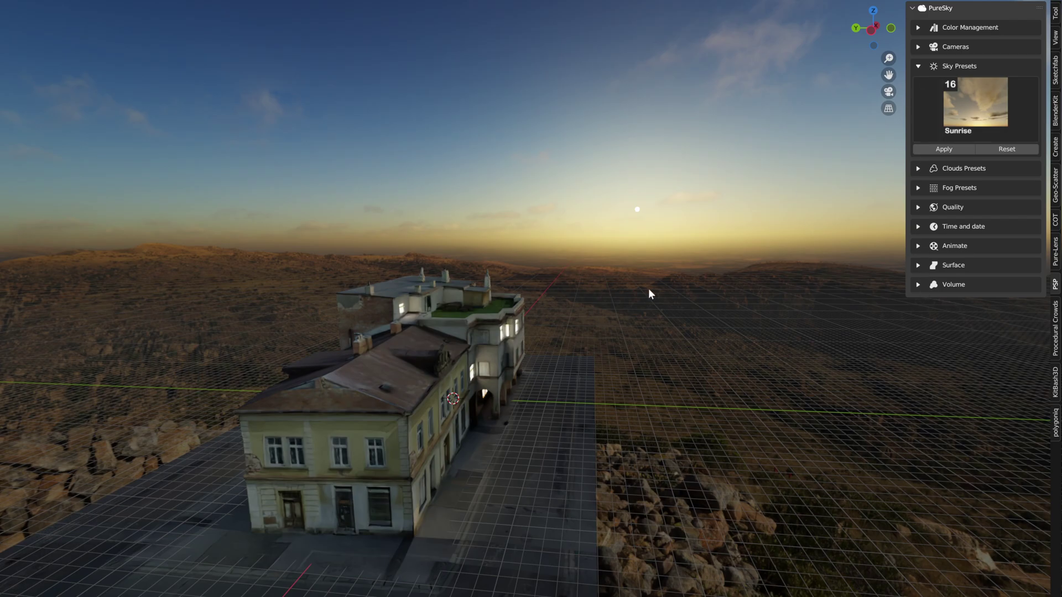
Add volumetric clouds behind the building by setting Low-Level Clouds to 1.00.
{"action": "middle_click_drag", "start_coordinate": [648, 288], "coordinate": [603, 308]}
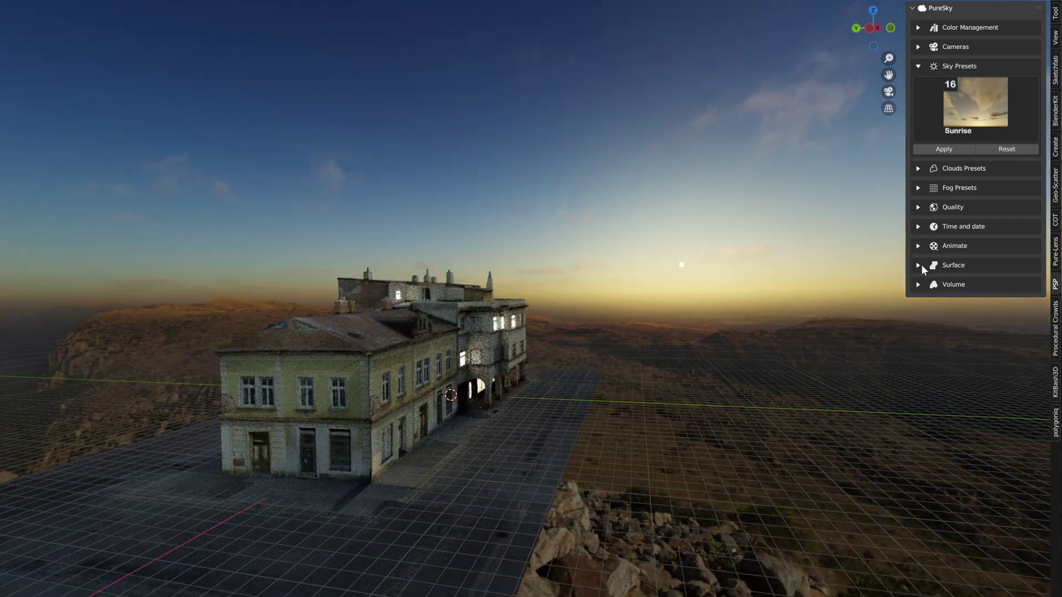
{"action": "left_click", "coordinate": [919, 284]}
{"action": "left_click_drag", "start_coordinate": [972, 402], "coordinate": [1036, 407]}
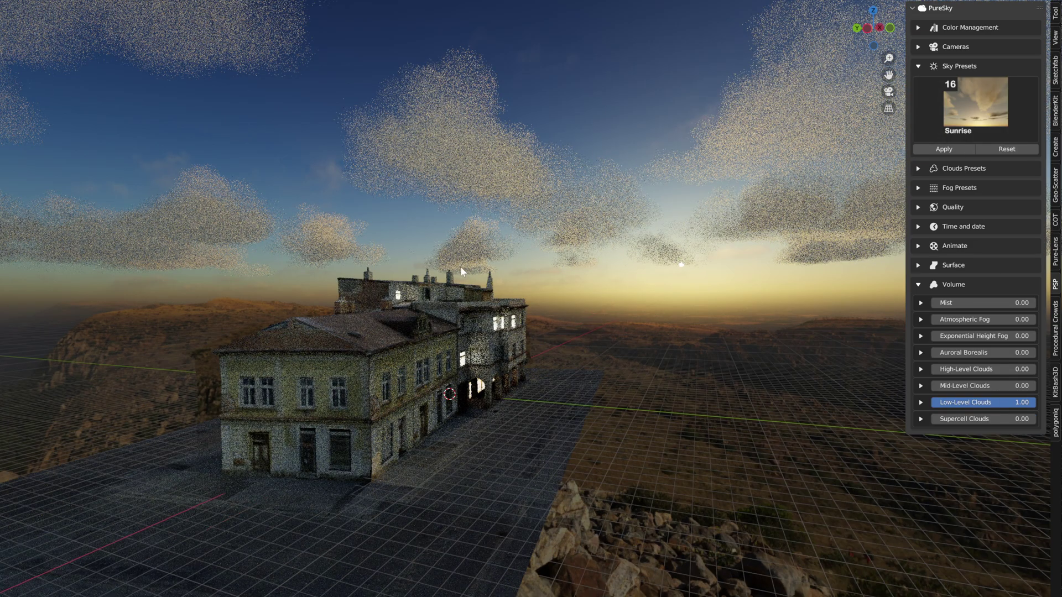
{"action": "mouse_move", "coordinate": [460, 267]}
{"action": "middle_mouse_down"}
{"action": "mouse_move", "coordinate": [443, 269]}
{"action": "mouse_move", "coordinate": [472, 265]}
{"action": "middle_mouse_up"}
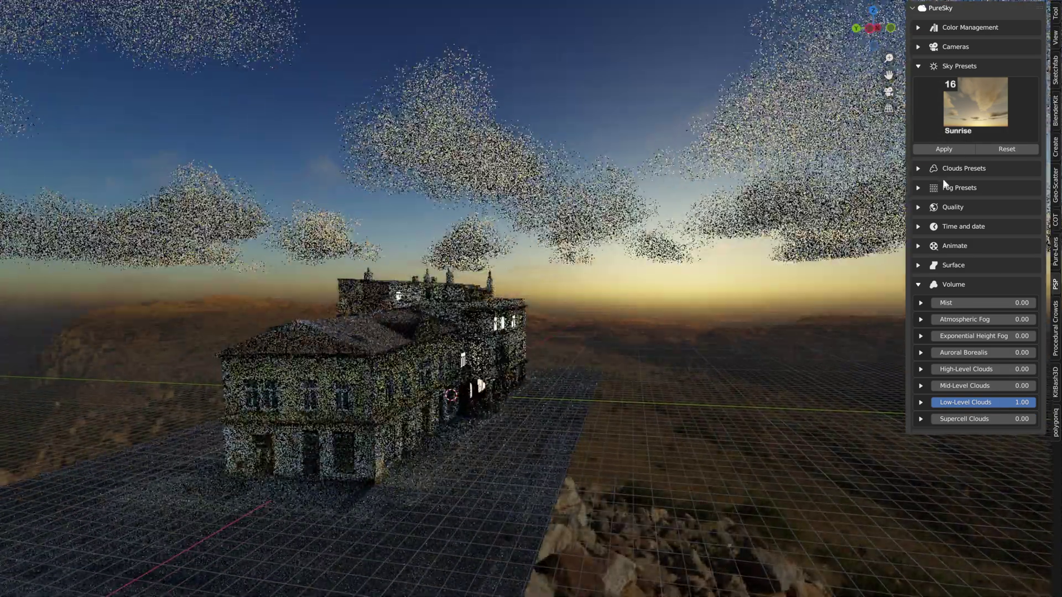
Set both the viewport and render samples to 50 and the volume quality to Medium.
{"action": "left_click", "coordinate": [917, 207]}
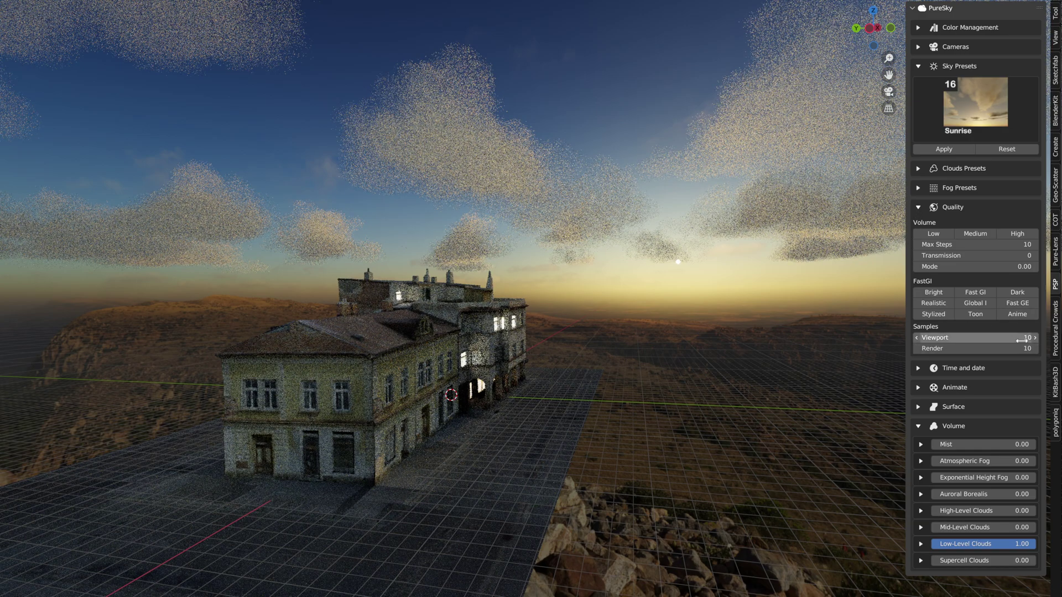
{"action": "left_click", "coordinate": [1006, 335]}
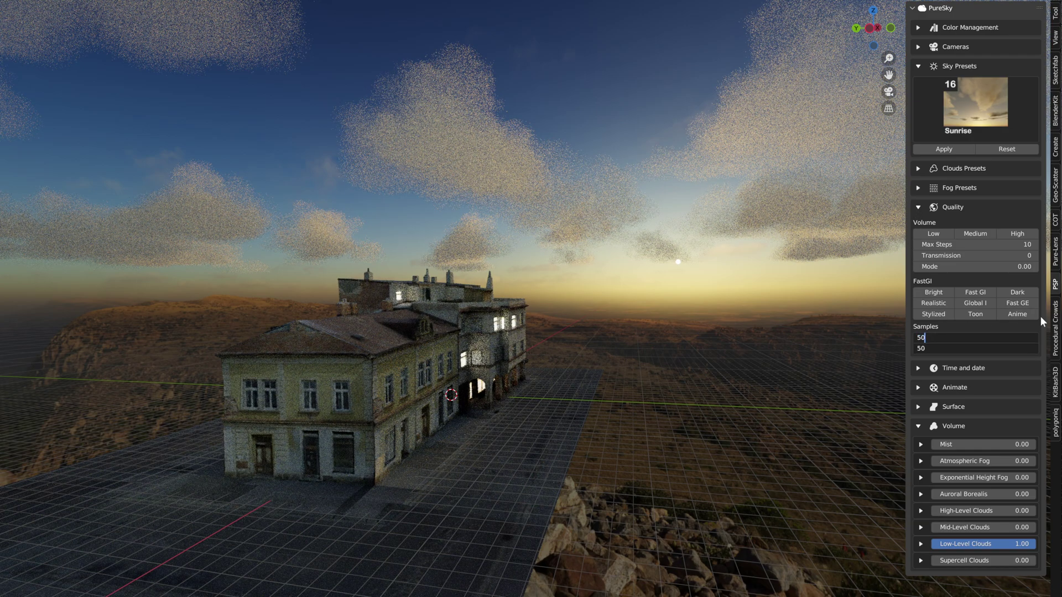
{"action": "key", "text": "Return"}
{"action": "left_click", "coordinate": [976, 237]}
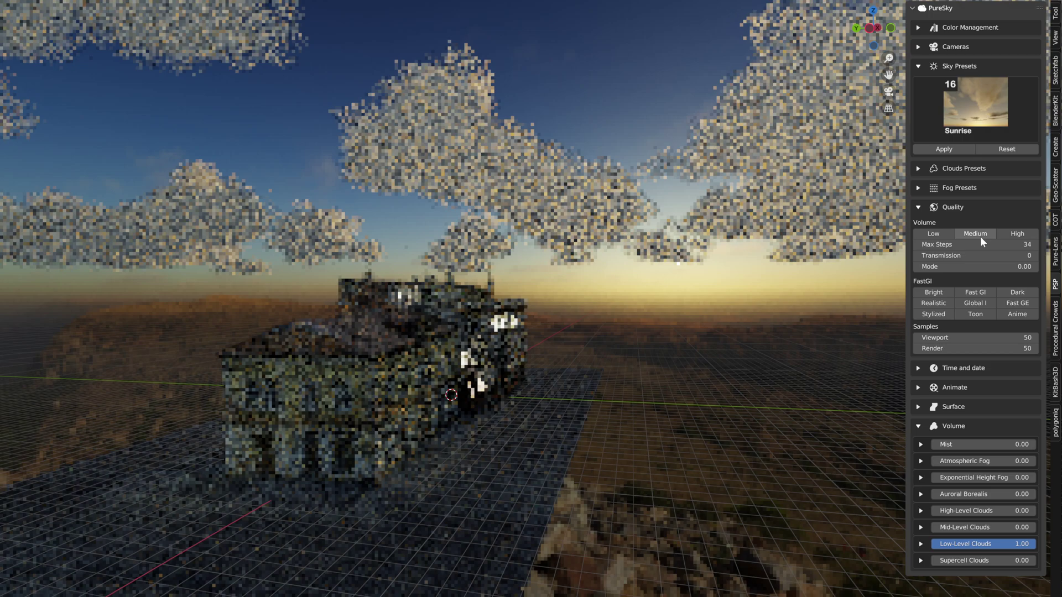
{"action": "left_click", "coordinate": [920, 207]}
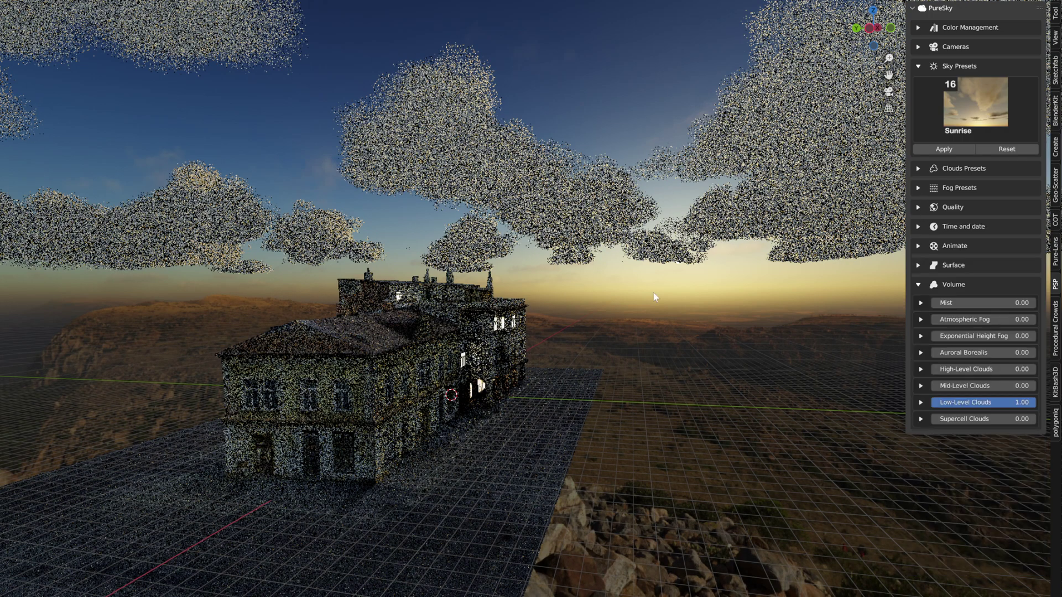
Apply the Fast GE lighting preset in the Quality settings, and inspect the clouds around the building.
{"action": "left_click", "coordinate": [918, 206]}
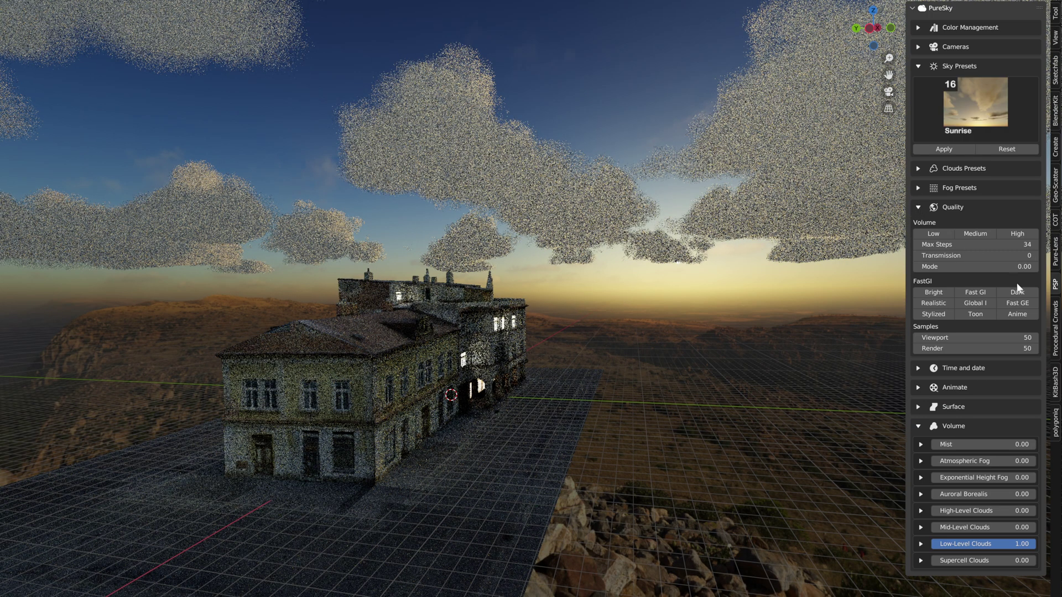
{"action": "left_click", "coordinate": [1024, 303]}
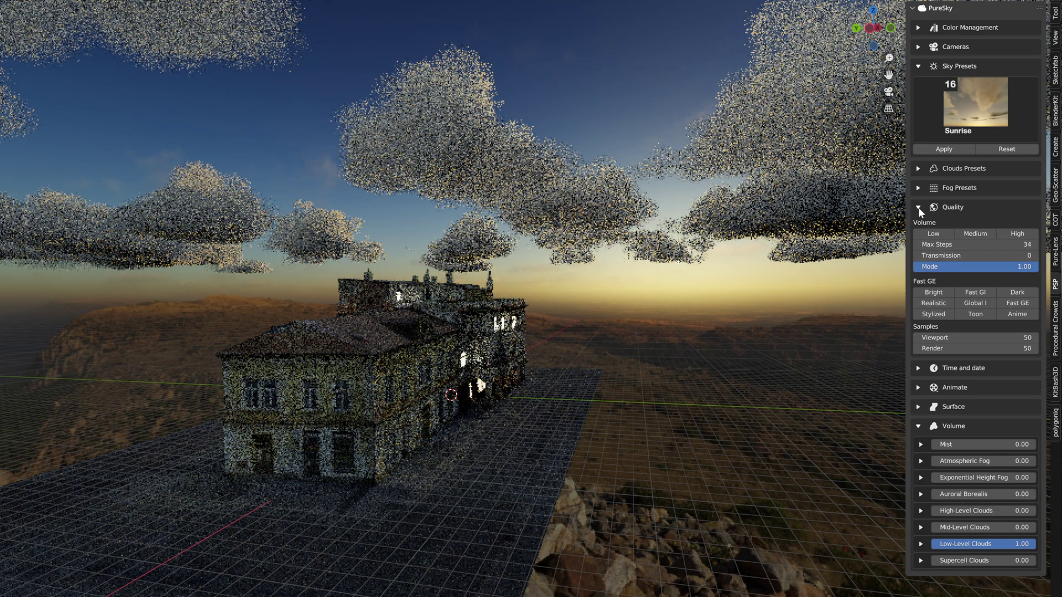
{"action": "left_click", "coordinate": [918, 207]}
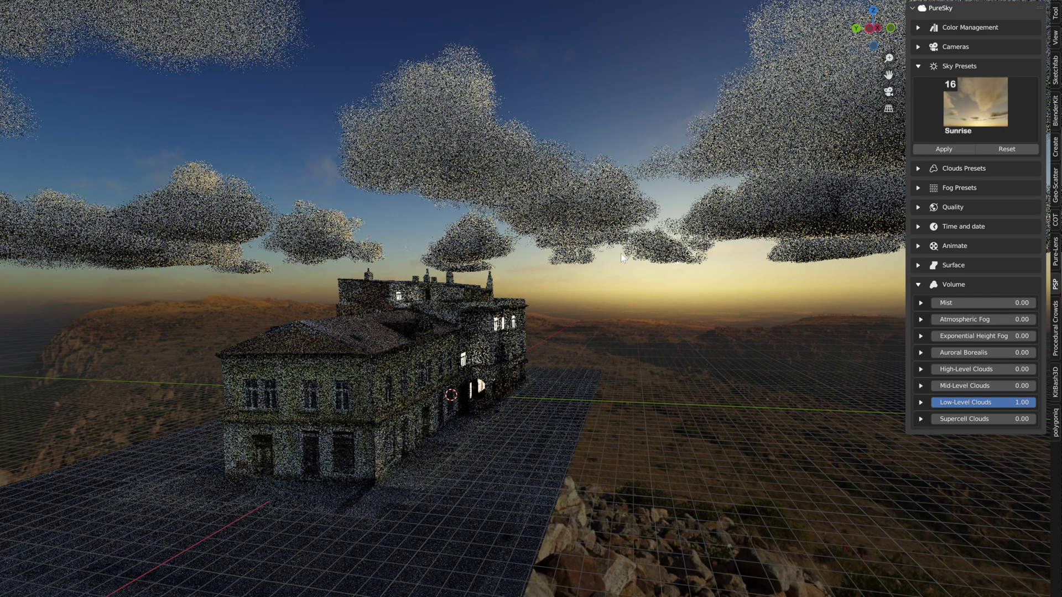
{"action": "middle_click_drag", "start_coordinate": [621, 254], "coordinate": [601, 256]}
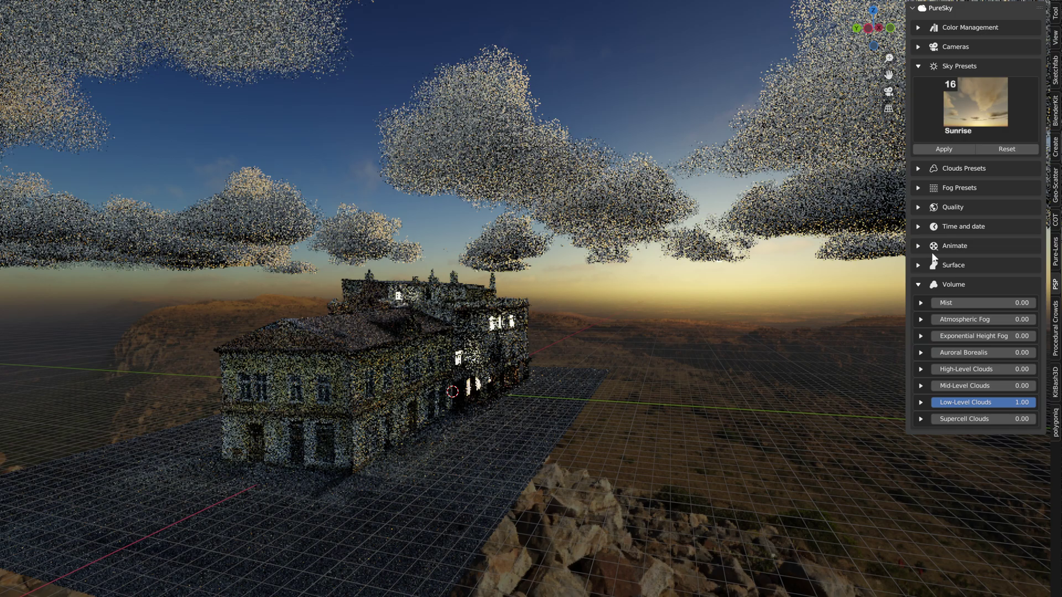
Set Clouds Scale to 0.6 in the Animate settings.
{"action": "left_click", "coordinate": [919, 247]}
{"action": "left_click", "coordinate": [993, 355]}
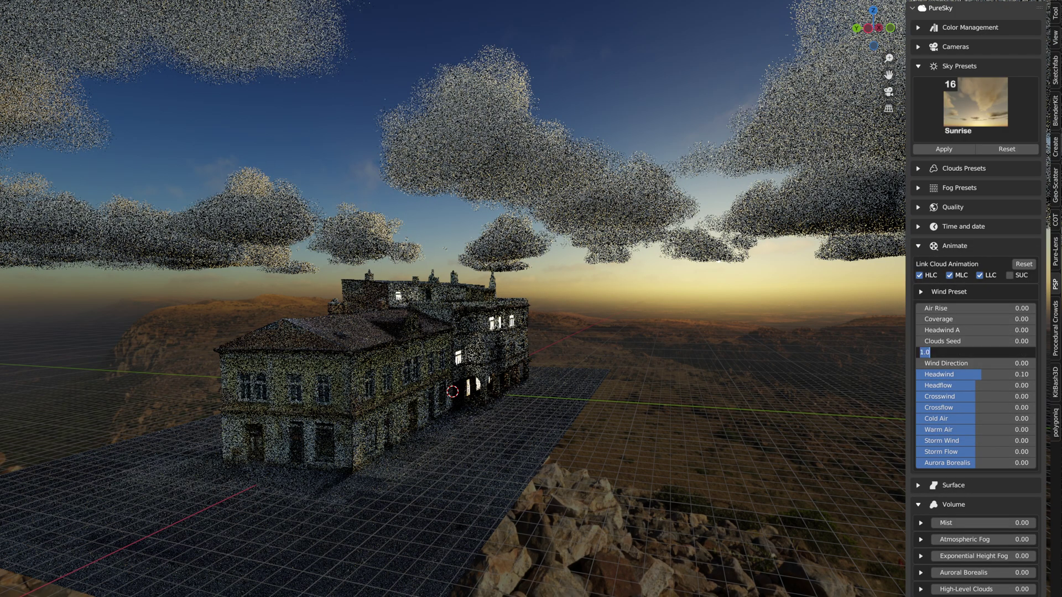
{"action": "type", "text": "0.6"}
{"action": "key", "text": "Return"}
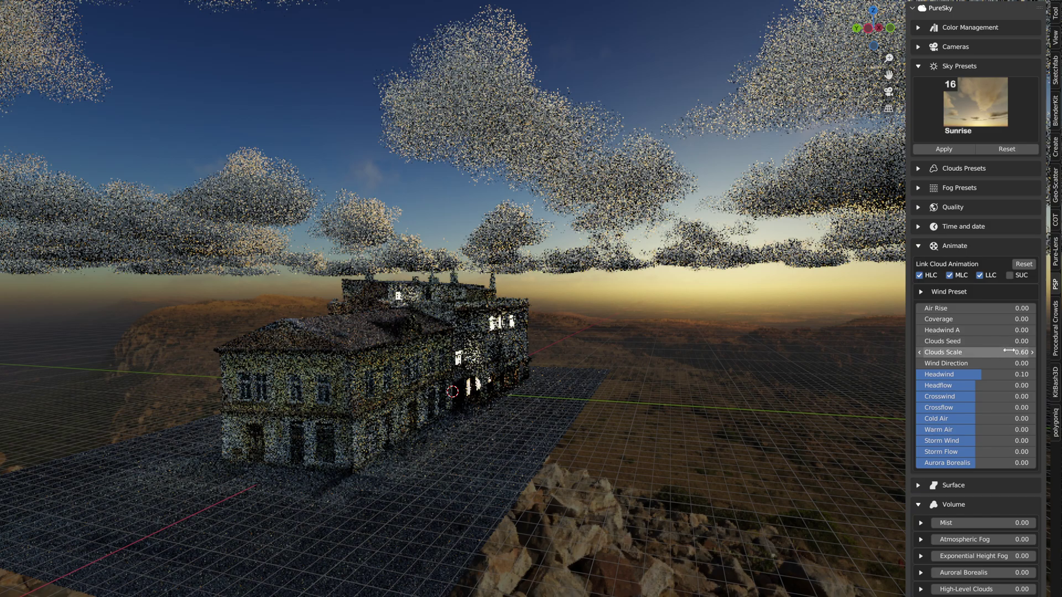
Set Clouds Scale to 0.8 and collapse the Animate settings.
{"action": "left_click_drag", "start_coordinate": [1007, 352], "coordinate": [1017, 353]}
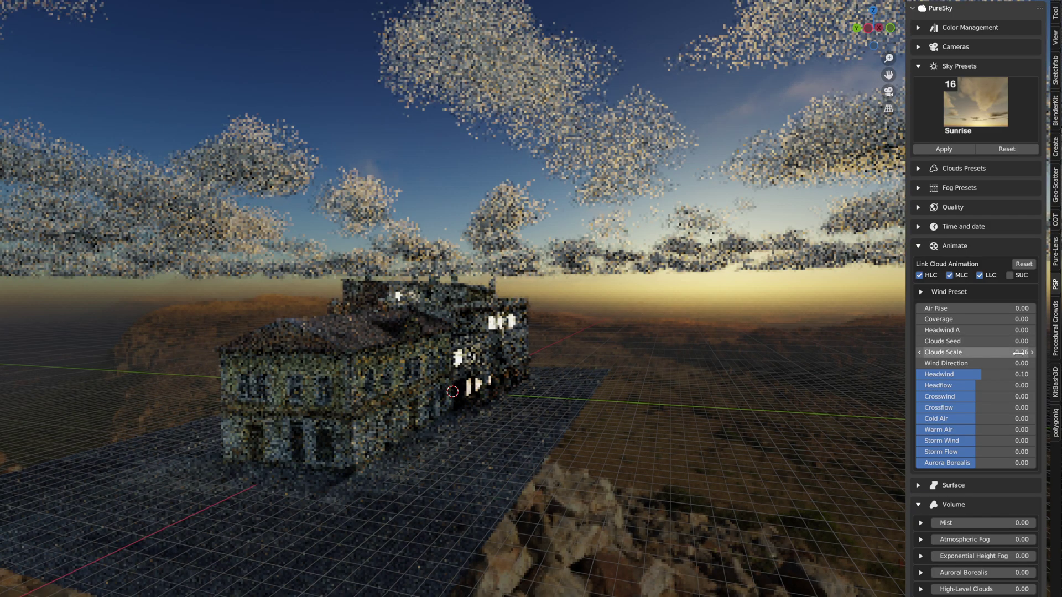
{"action": "left_click", "coordinate": [1017, 352]}
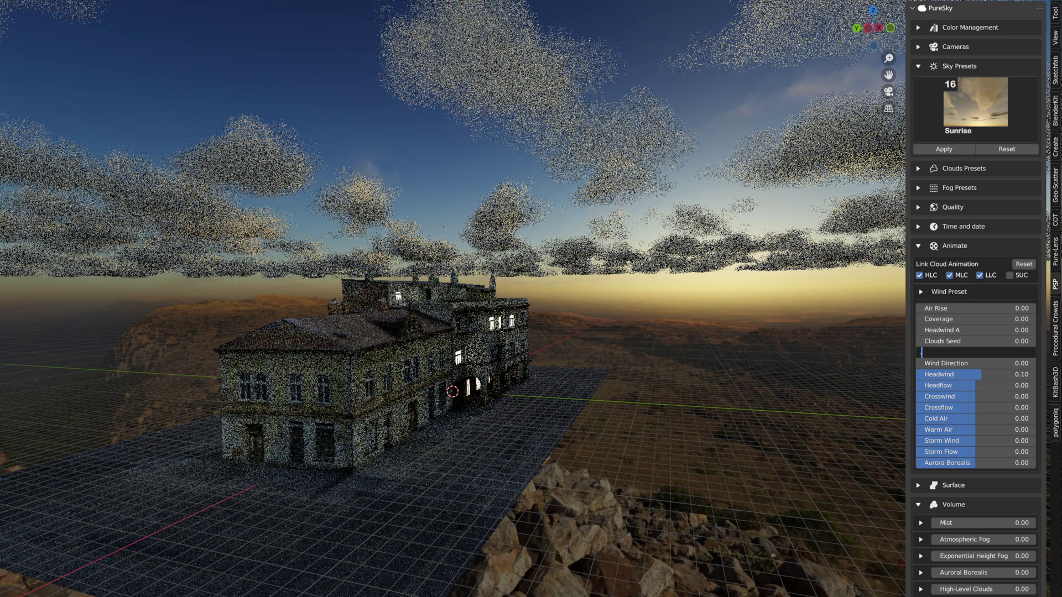
{"action": "key", "text": "Return"}
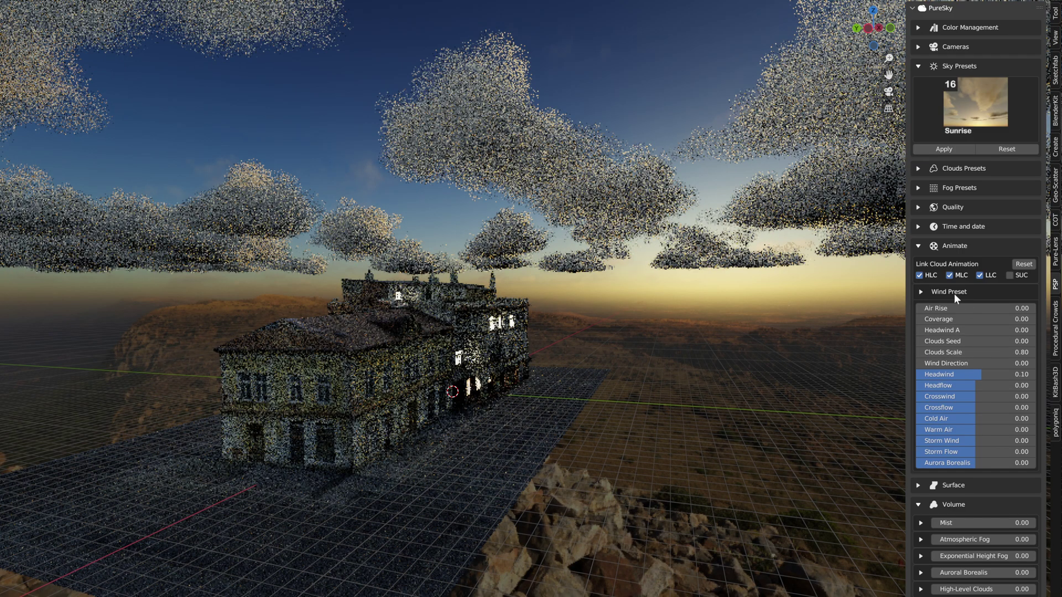
{"action": "left_click", "coordinate": [919, 247]}
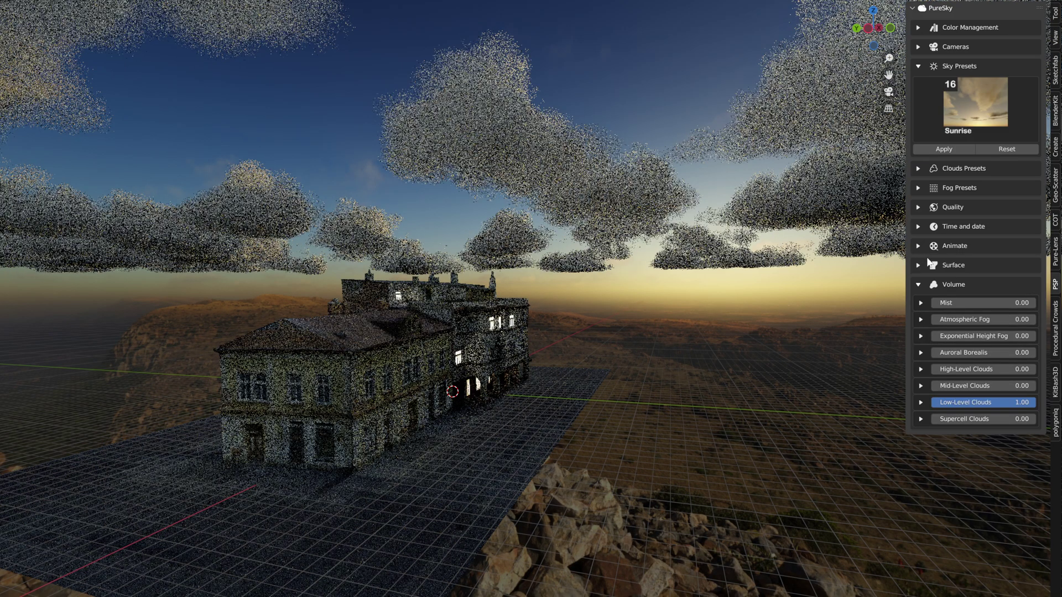
Set Time of Day to 7.42 in the Time and date settings.
{"action": "left_click", "coordinate": [919, 227]}
{"action": "left_click_drag", "start_coordinate": [1010, 284], "coordinate": [953, 291]}
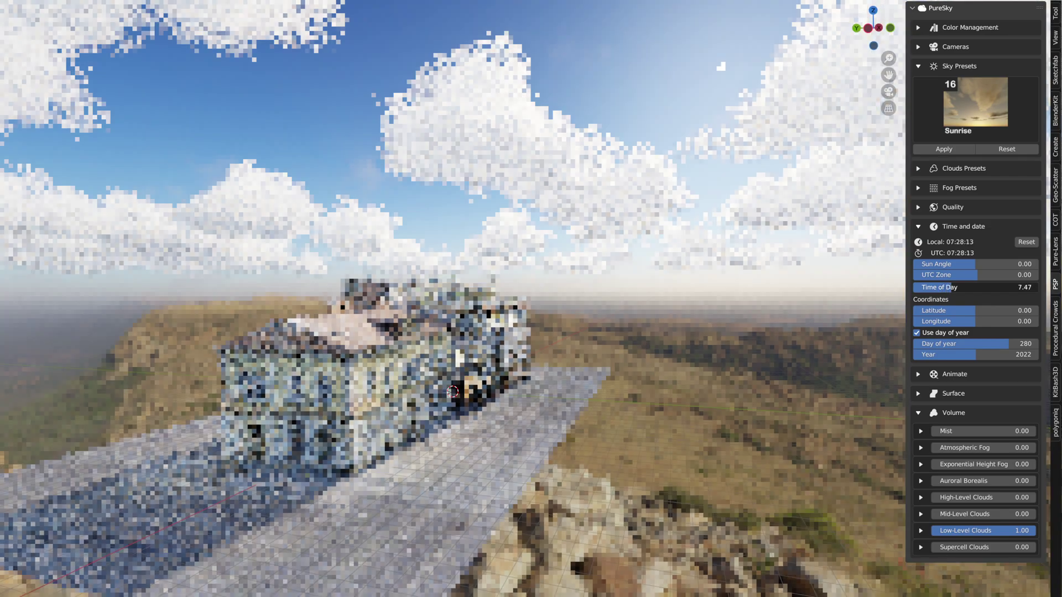
{"action": "left_click", "coordinate": [983, 531]}
{"action": "key", "text": "Escape"}
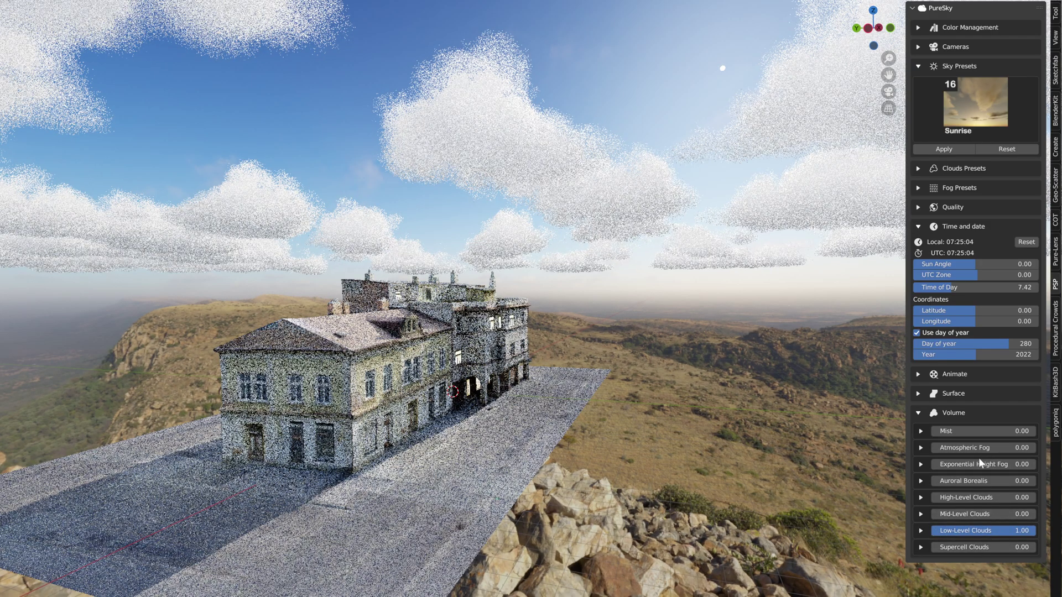
{"action": "left_click_drag", "start_coordinate": [980, 449], "coordinate": [917, 450]}
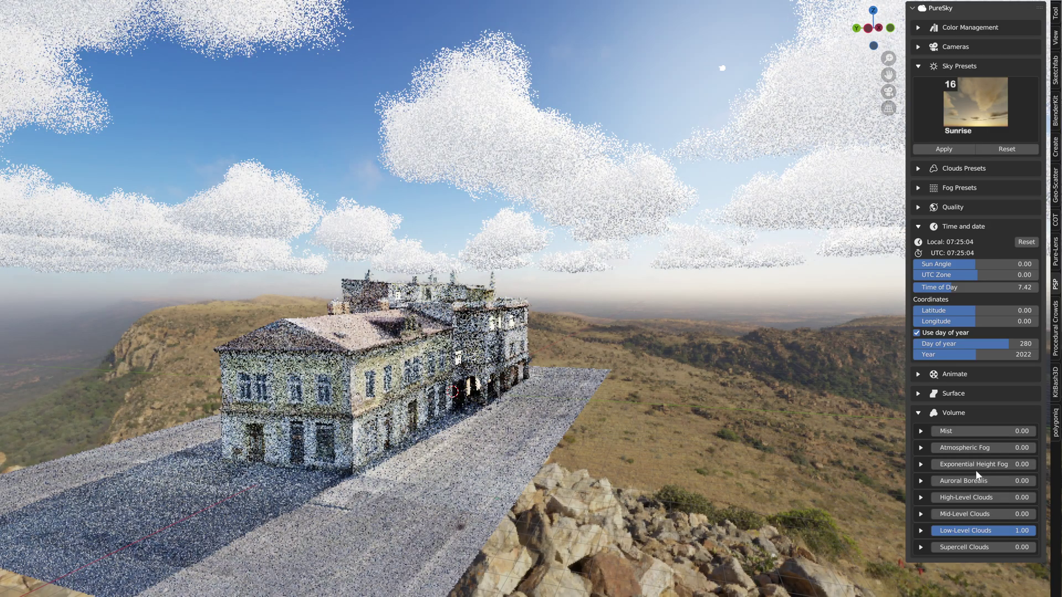
{"action": "left_click_drag", "start_coordinate": [974, 464], "coordinate": [1036, 464]}
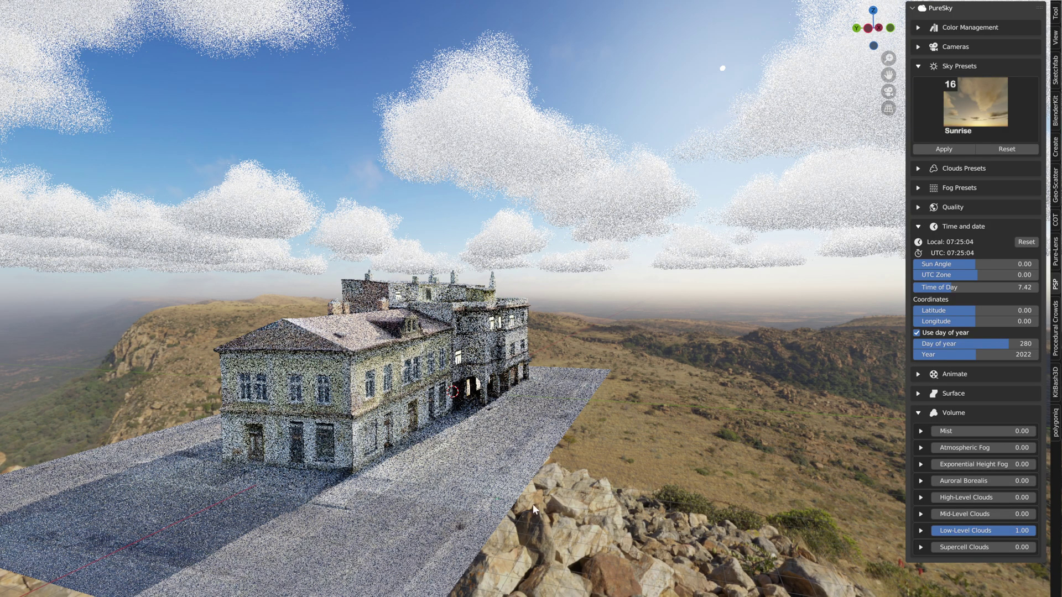
Leave the full-screen viewport to show the whole workspace, and make the timeline area taller.
{"action": "key", "text": "ctrl+alt+space"}
{"action": "middle_click_drag", "start_coordinate": [500, 386], "coordinate": [506, 305]}
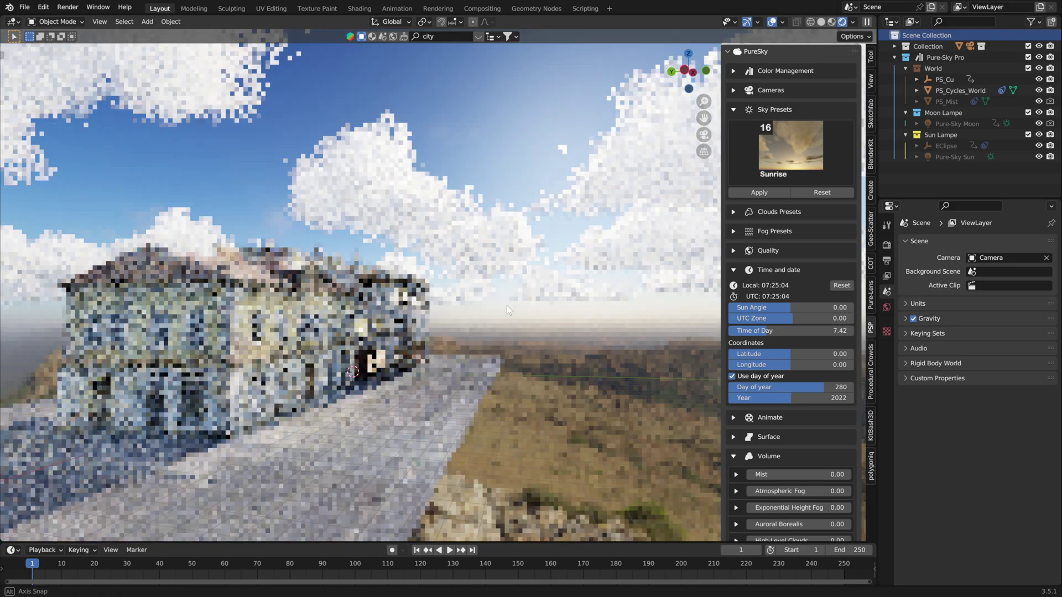
{"action": "left_click_drag", "start_coordinate": [533, 545], "coordinate": [533, 518]}
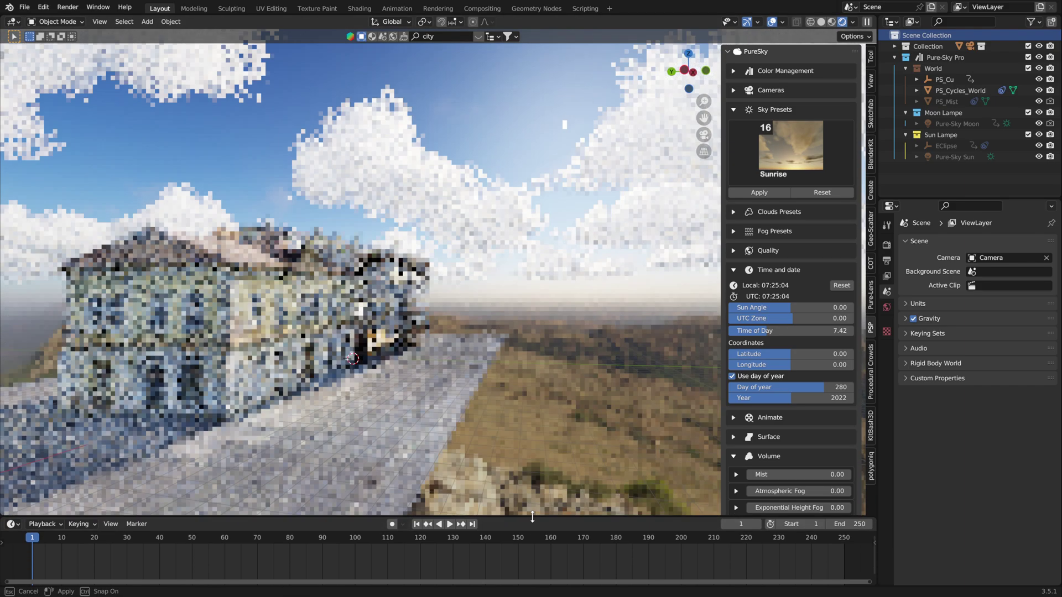
Collapse the open PureSky sections, and review the cloud and wind values in the Animate settings together with the timeline.
{"action": "left_click", "coordinate": [733, 270]}
{"action": "left_click", "coordinate": [733, 109]}
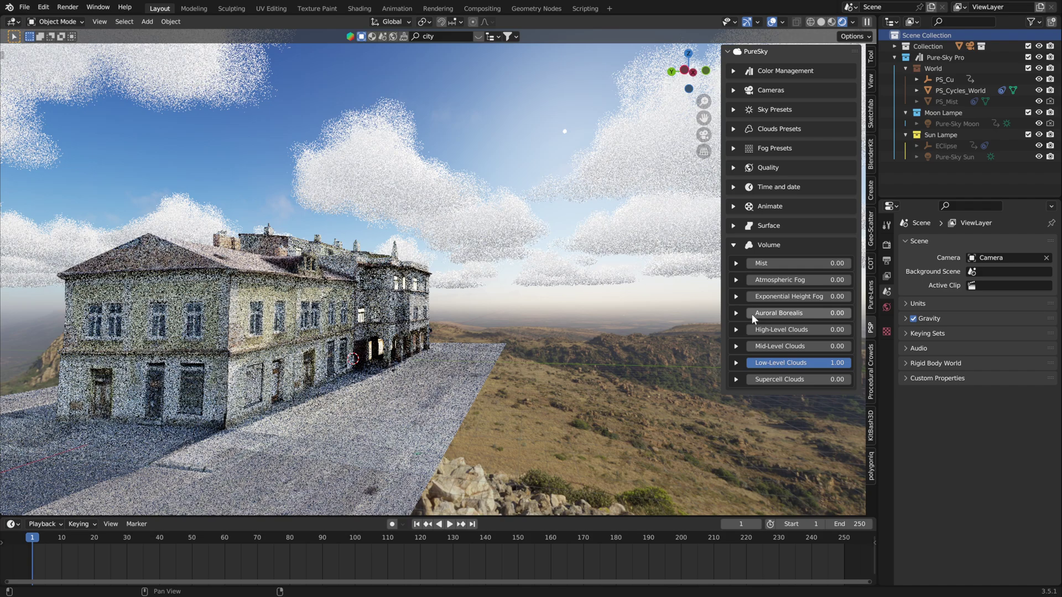
{"action": "left_click", "coordinate": [734, 245]}
{"action": "left_click", "coordinate": [733, 206]}
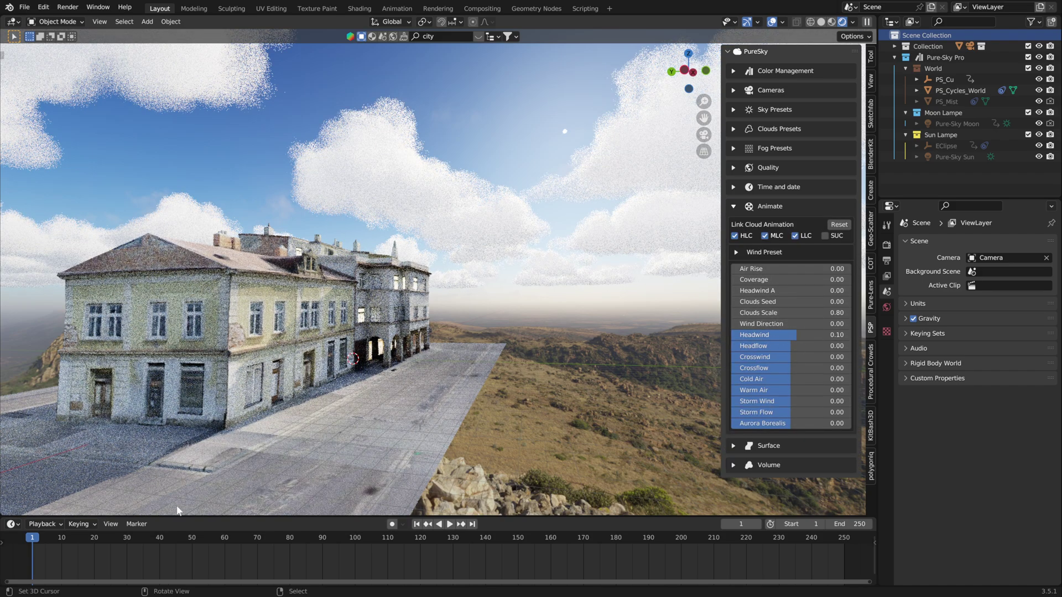
{"action": "left_click_drag", "start_coordinate": [28, 556], "coordinate": [570, 556]}
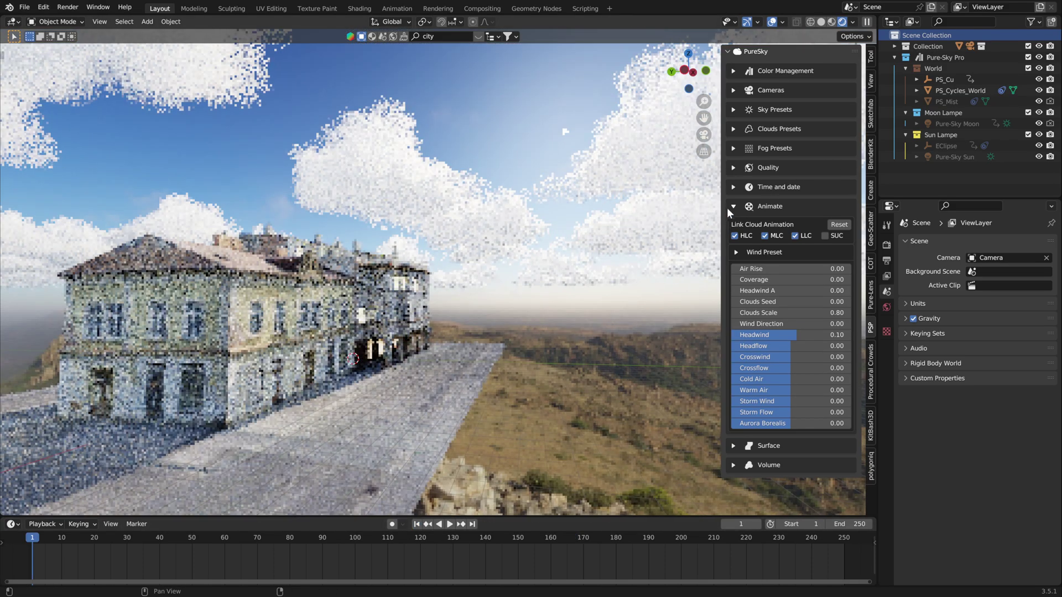
{"action": "left_click", "coordinate": [733, 207]}
Apply the low-level cloud preset 00 Cumulus Mediocris, and replace it with preset 40 Cirrus Castellanus.
{"action": "left_click", "coordinate": [734, 128]}
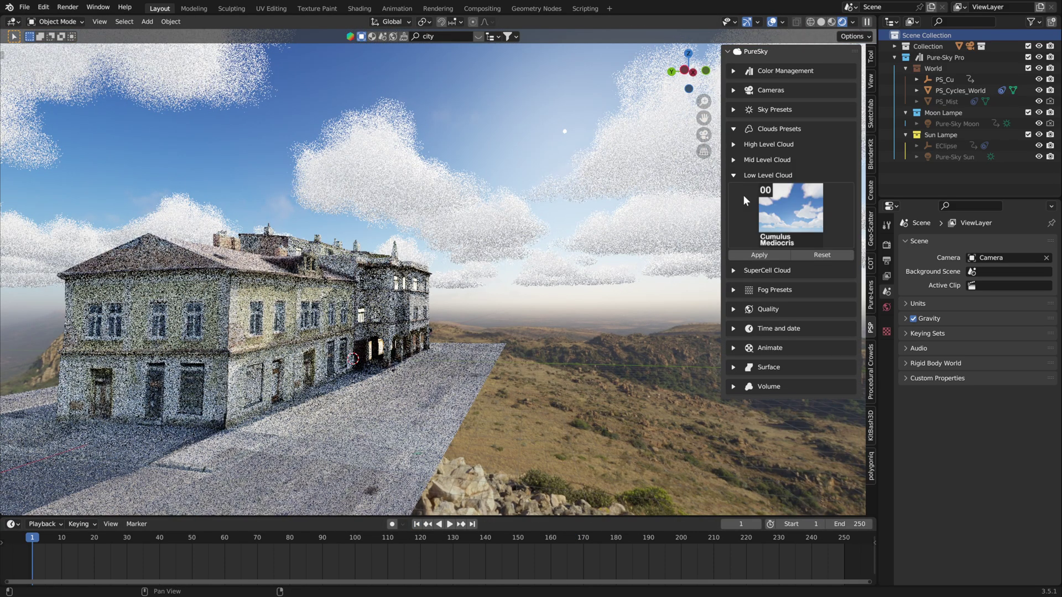
{"action": "left_click", "coordinate": [772, 254]}
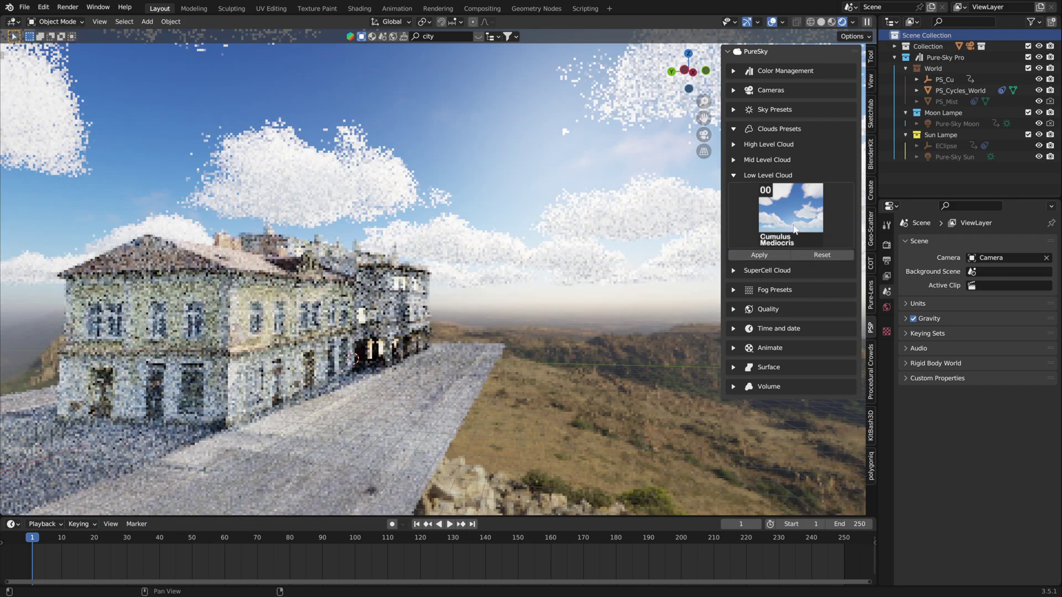
{"action": "left_click", "coordinate": [790, 213]}
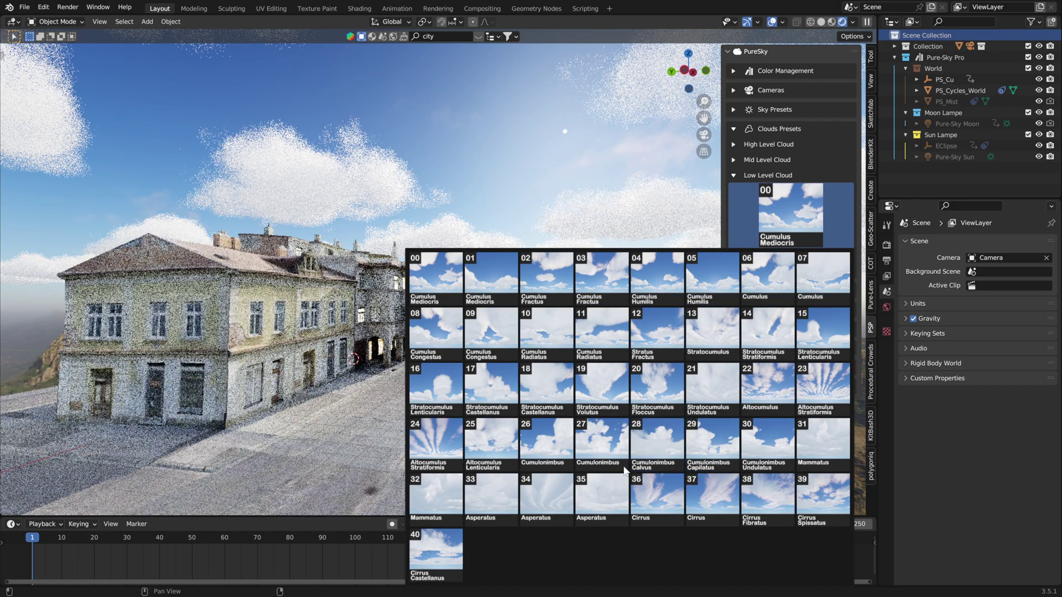
{"action": "left_click", "coordinate": [436, 548]}
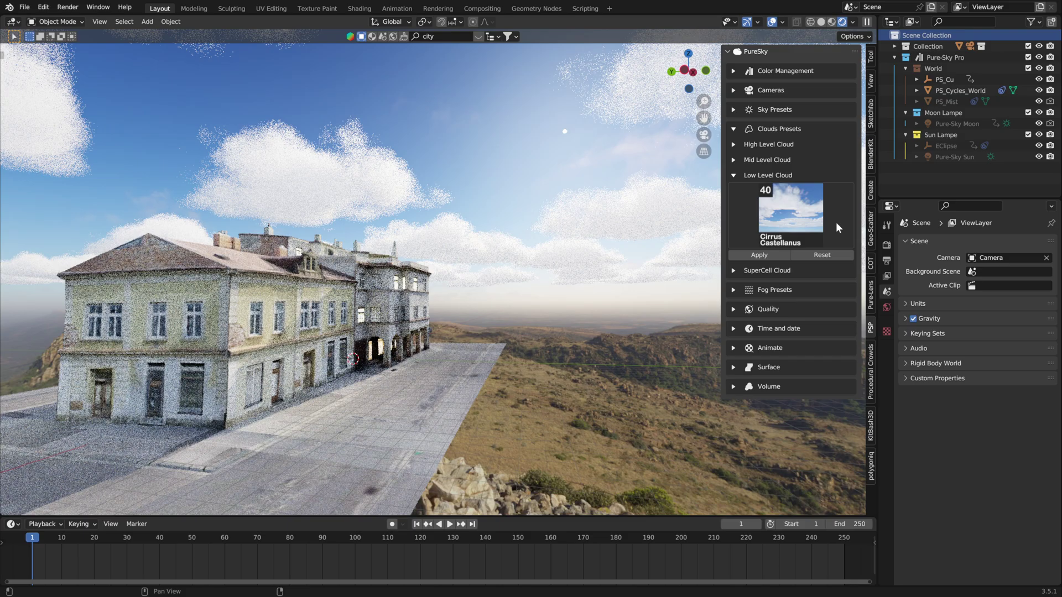
{"action": "left_click", "coordinate": [766, 256]}
Switch the low-level clouds back to preset 00 Cumulus Mediocris, and collapse the Clouds Presets section.
{"action": "left_click", "coordinate": [813, 209]}
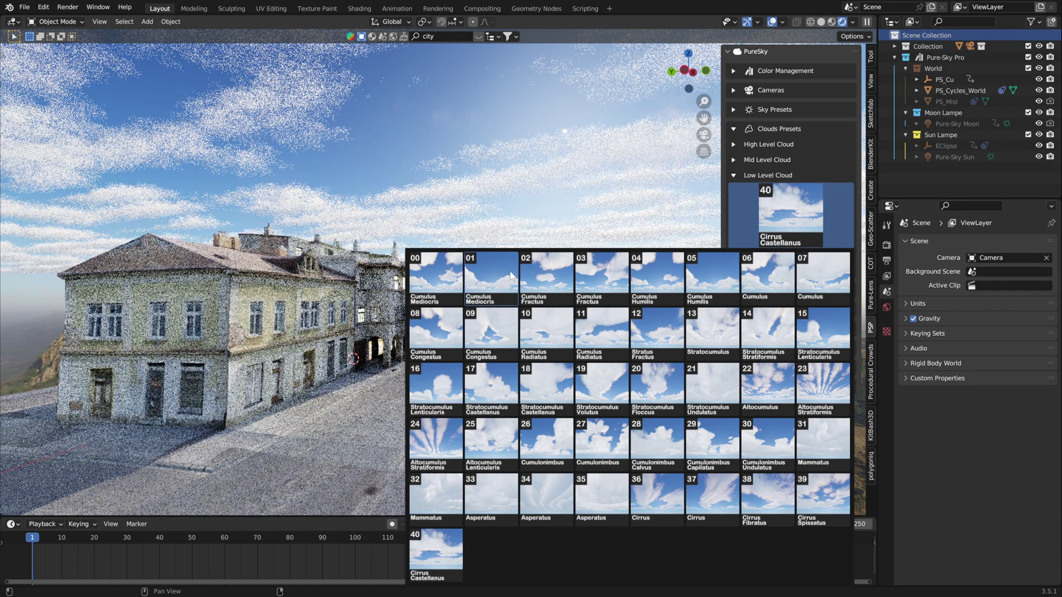
{"action": "left_click", "coordinate": [429, 292]}
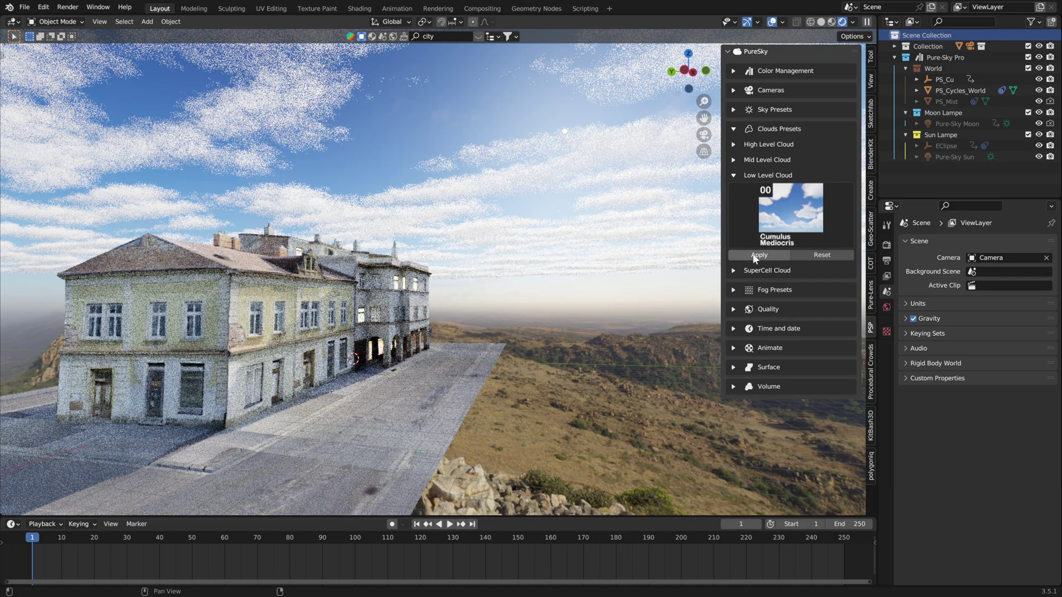
{"action": "left_click", "coordinate": [763, 255]}
{"action": "left_click", "coordinate": [731, 128]}
Set Time of Day to 6.26 with the viewport in full screen, and collapse the Time and date settings.
{"action": "left_click", "coordinate": [733, 187]}
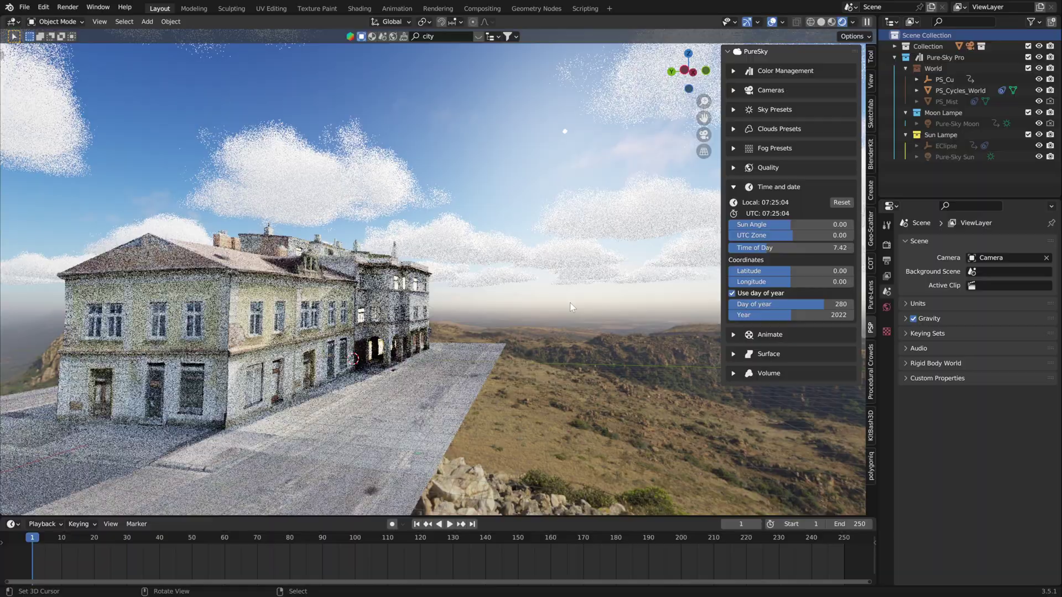
{"action": "key", "text": "ctrl+alt+space"}
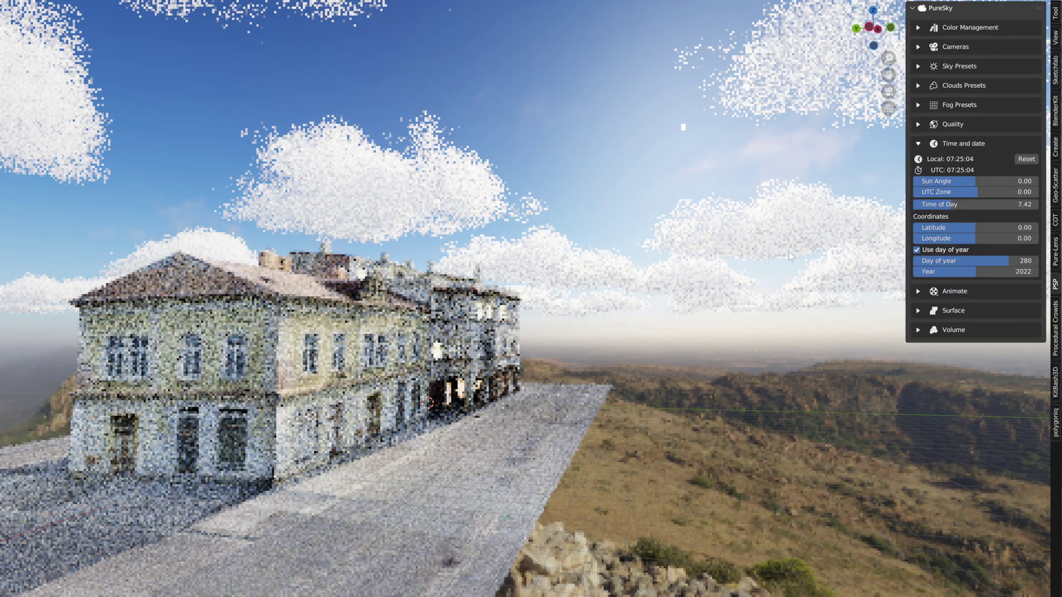
{"action": "left_click_drag", "start_coordinate": [984, 204], "coordinate": [950, 204]}
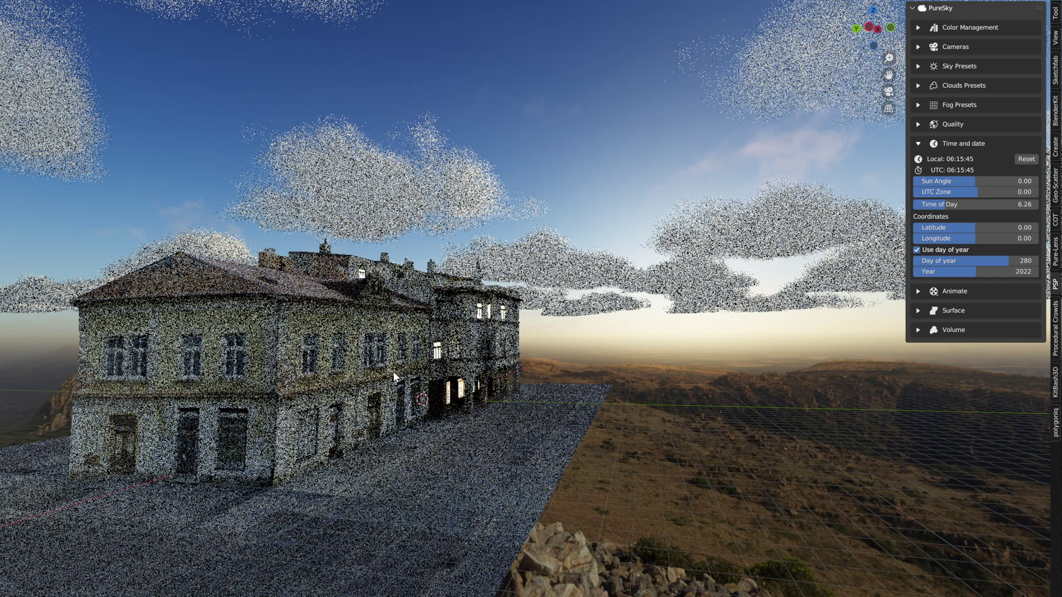
{"action": "middle_click_drag", "start_coordinate": [360, 375], "coordinate": [543, 358]}
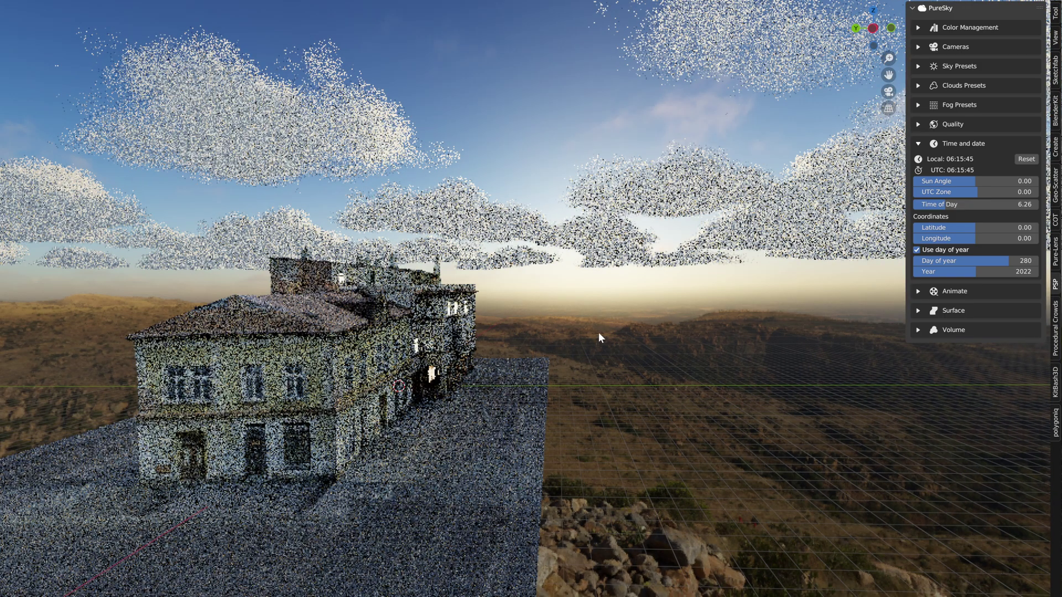
{"action": "middle_click_drag", "start_coordinate": [599, 332], "coordinate": [584, 327]}
{"action": "left_click", "coordinate": [919, 145]}
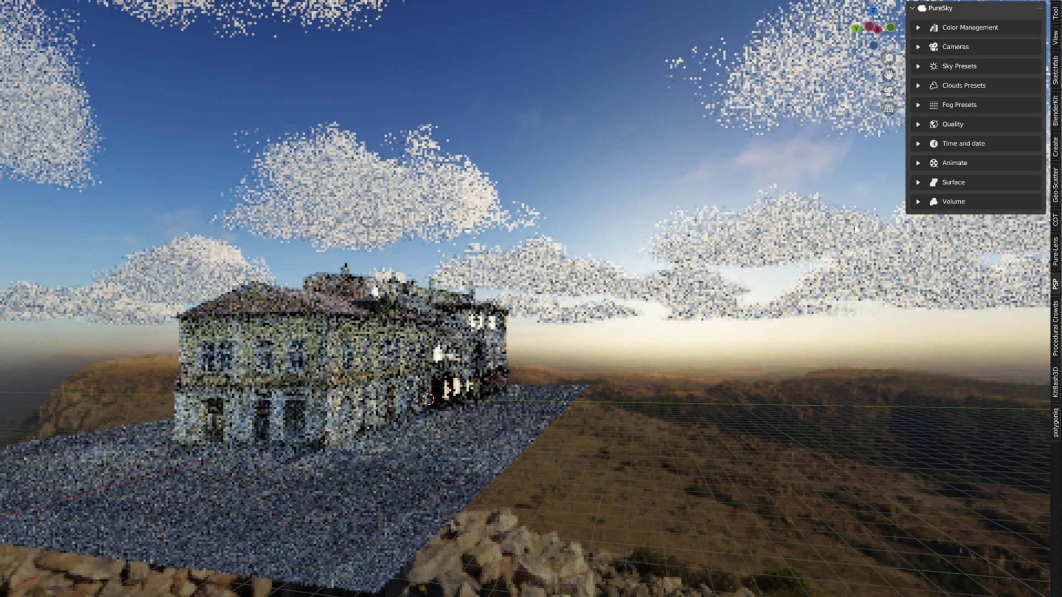